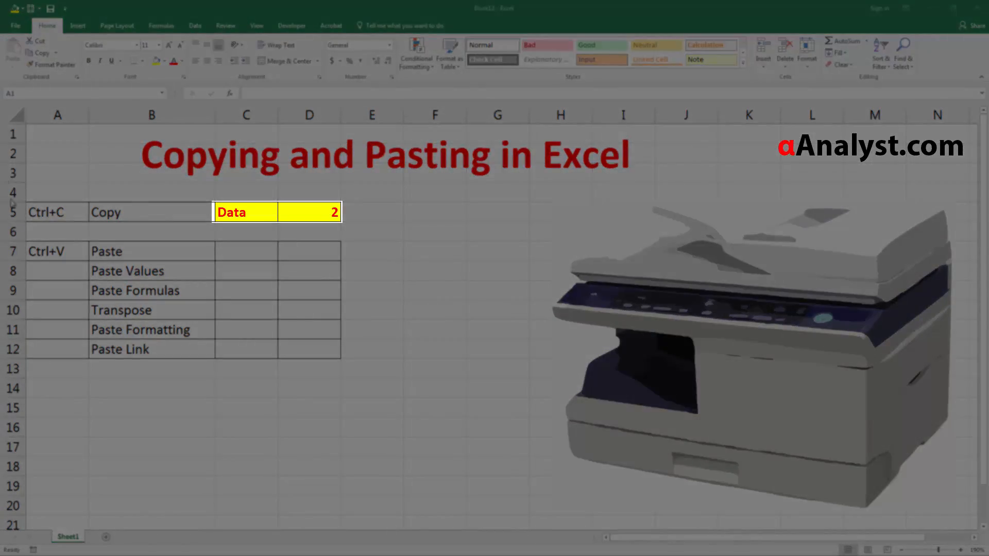
Step: Examine the contents of source cells C5 and D5, including the formula behind the number in D5
{"action": "left_click", "coordinate": [12, 210]}
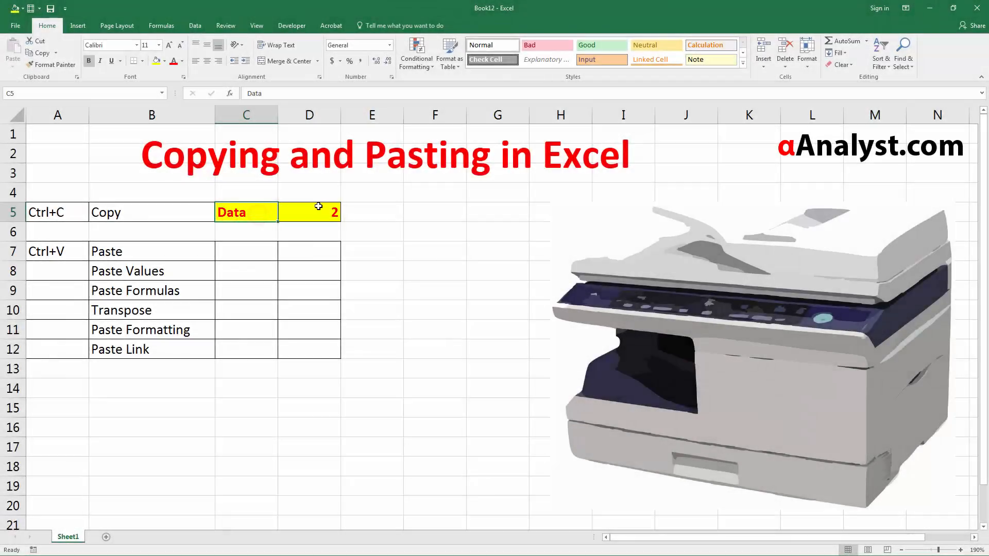
{"action": "left_click", "coordinate": [342, 207]}
{"action": "left_click", "coordinate": [302, 203]}
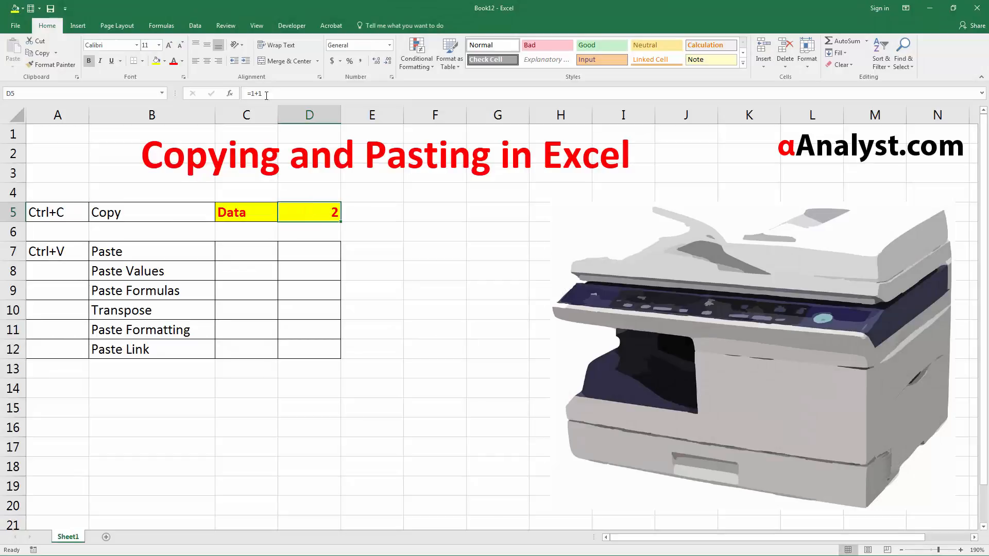
{"action": "double_click", "coordinate": [324, 211]}
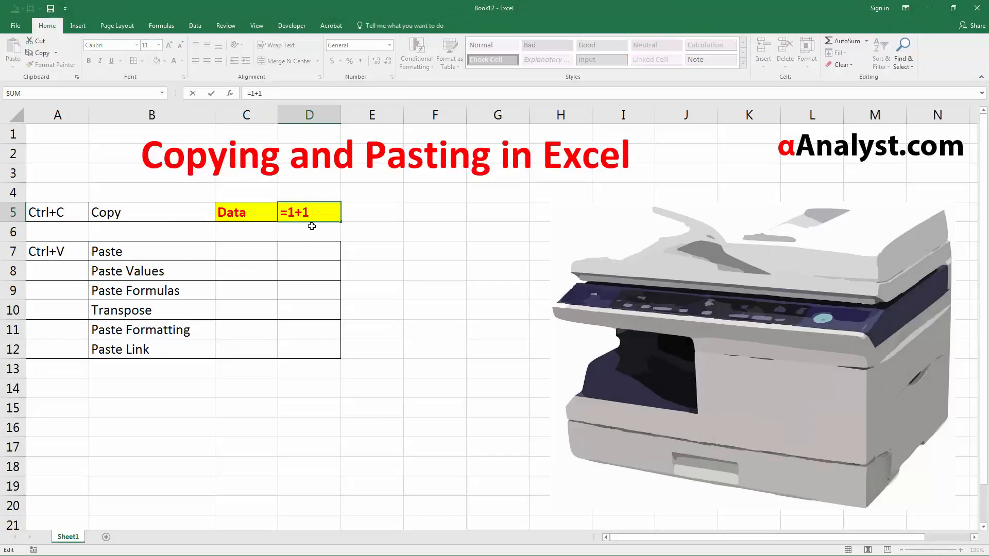
{"action": "key", "text": "Escape"}
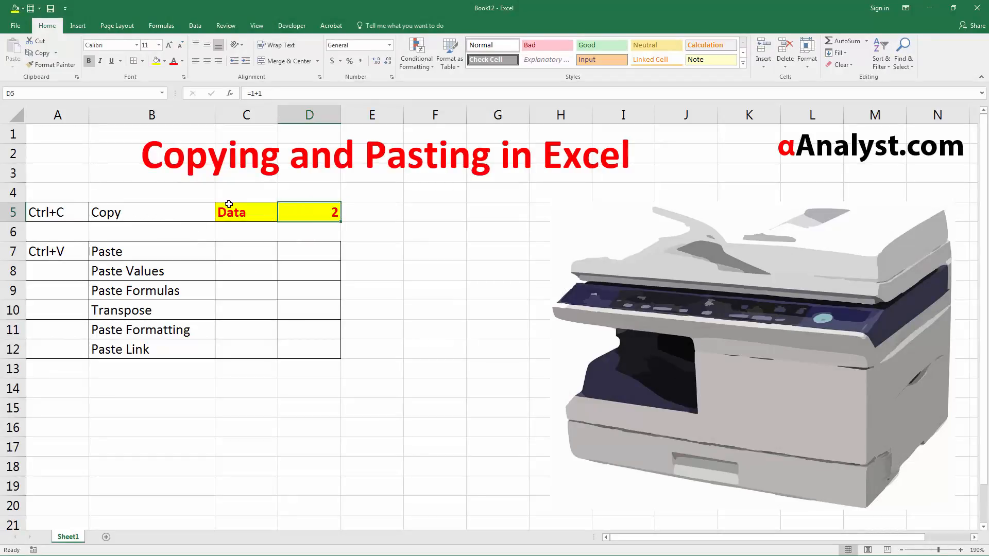
Step: Copy the yellow source range C5:D5 in the Copy row
{"action": "left_click_drag", "start_coordinate": [233, 209], "coordinate": [298, 203]}
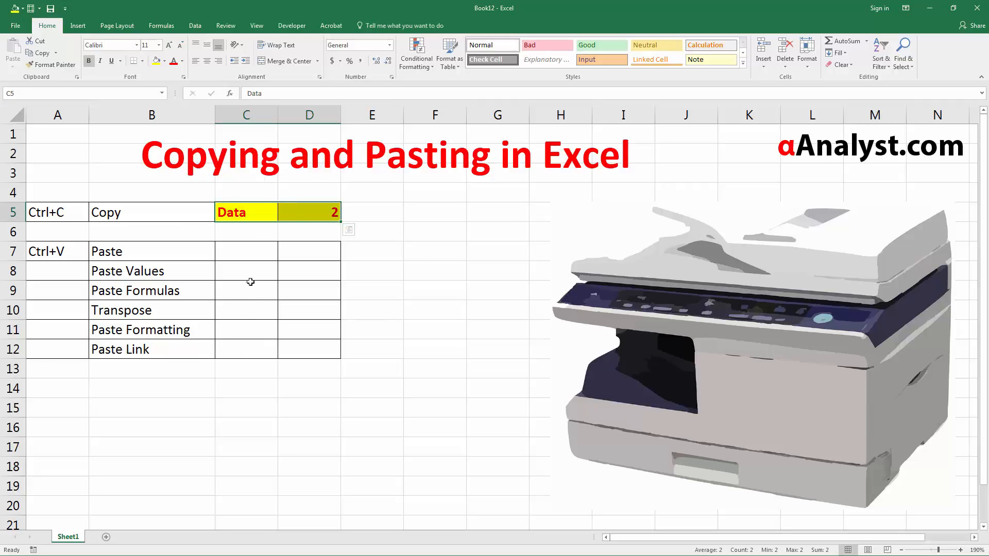
{"action": "left_click_drag", "start_coordinate": [251, 282], "coordinate": [254, 277]}
{"action": "left_click", "coordinate": [243, 212]}
{"action": "left_click_drag", "start_coordinate": [271, 213], "coordinate": [302, 213]}
{"action": "key", "text": "ctrl+c"}
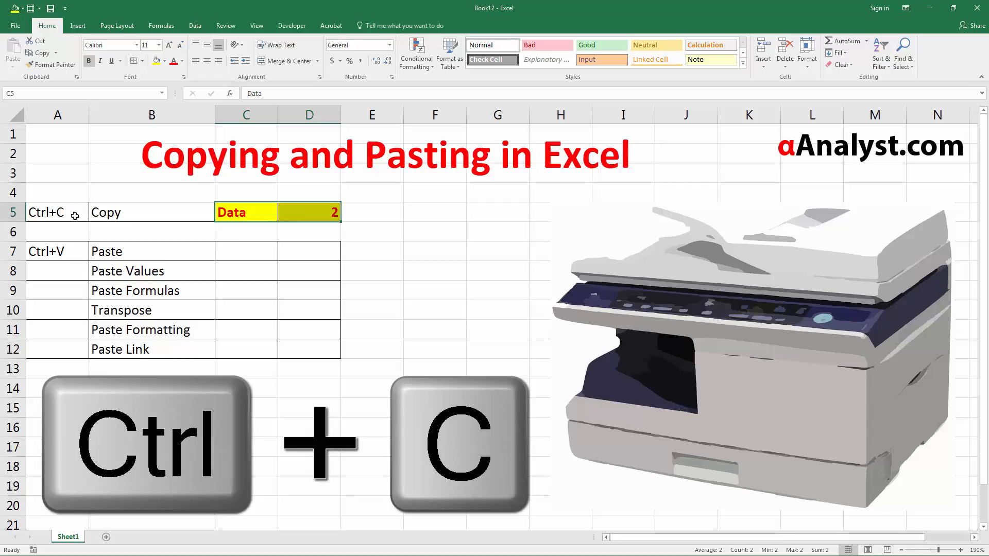
{"action": "key", "text": "ctrl+c"}
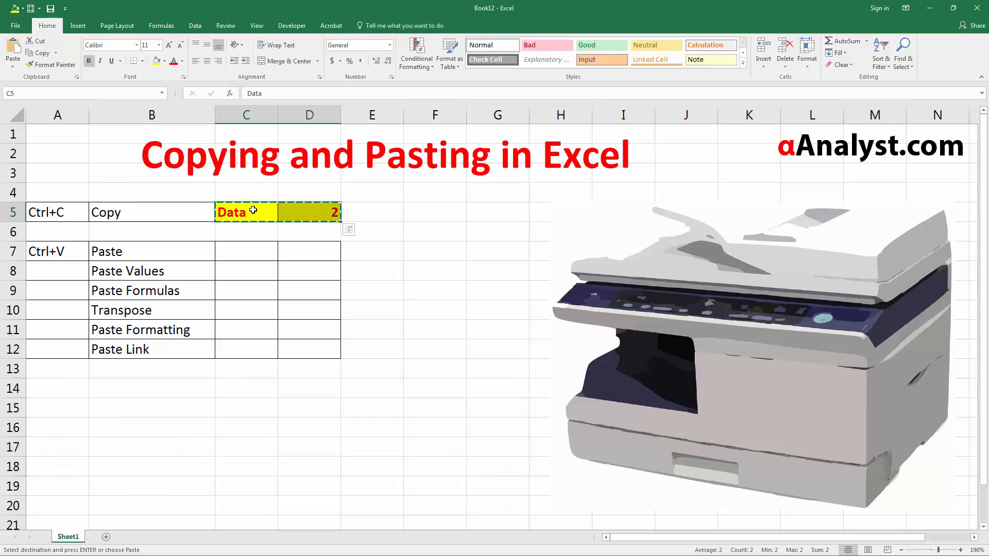
{"action": "left_click_drag", "start_coordinate": [234, 213], "coordinate": [313, 216]}
{"action": "right_click", "coordinate": [239, 213]}
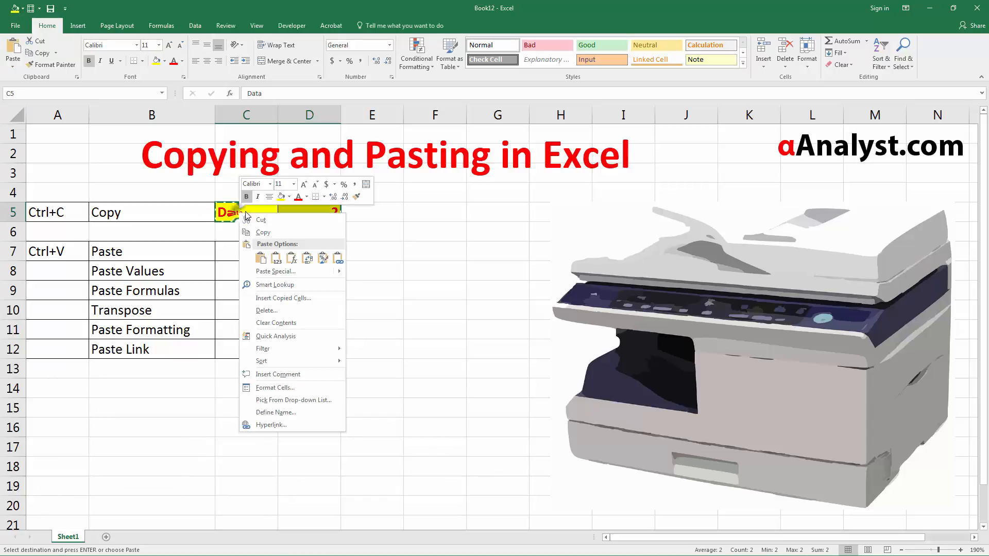
{"action": "left_click", "coordinate": [309, 232]}
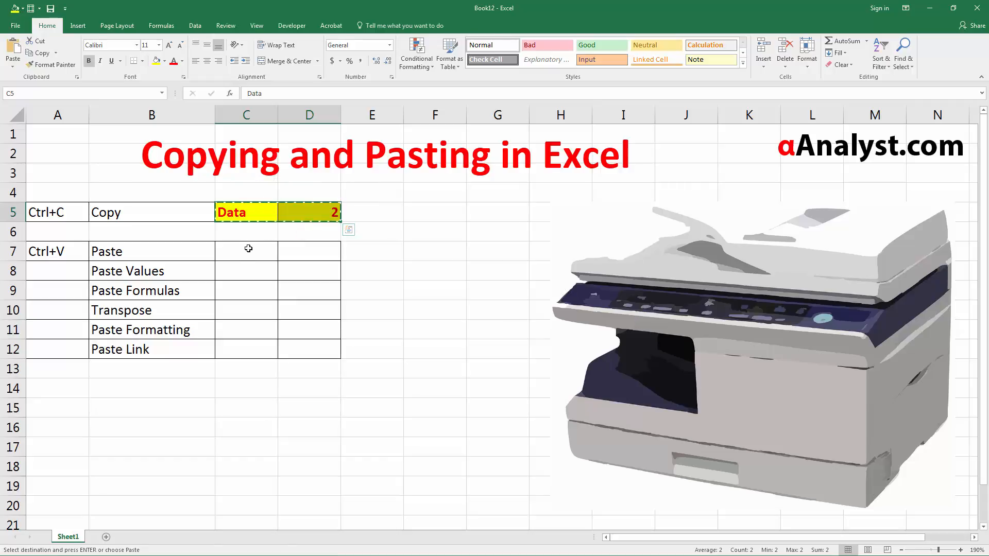
Step: Paste the copied range with the regular Paste option into the Paste row, starting at C7
{"action": "left_click", "coordinate": [246, 253]}
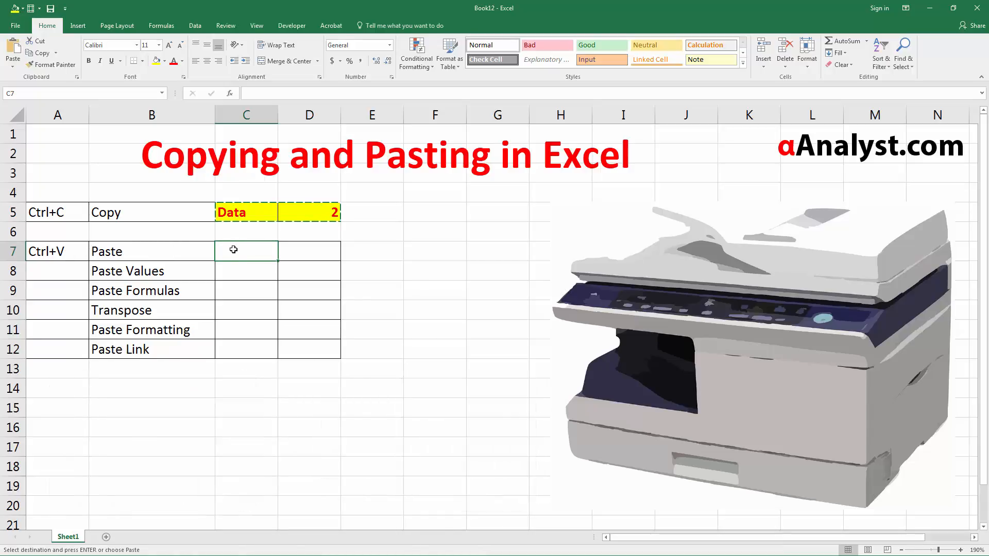
{"action": "right_click", "coordinate": [235, 252]}
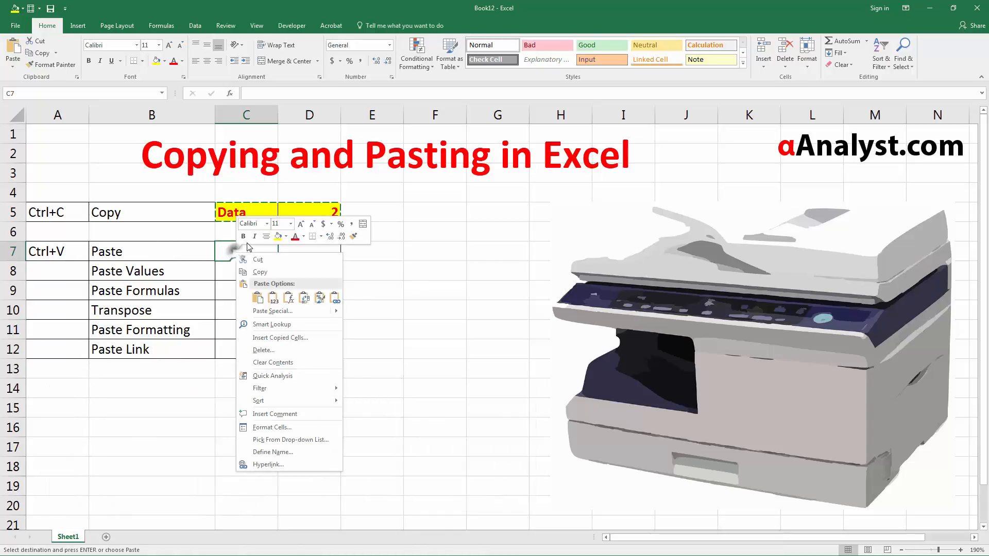
{"action": "left_click", "coordinate": [257, 297]}
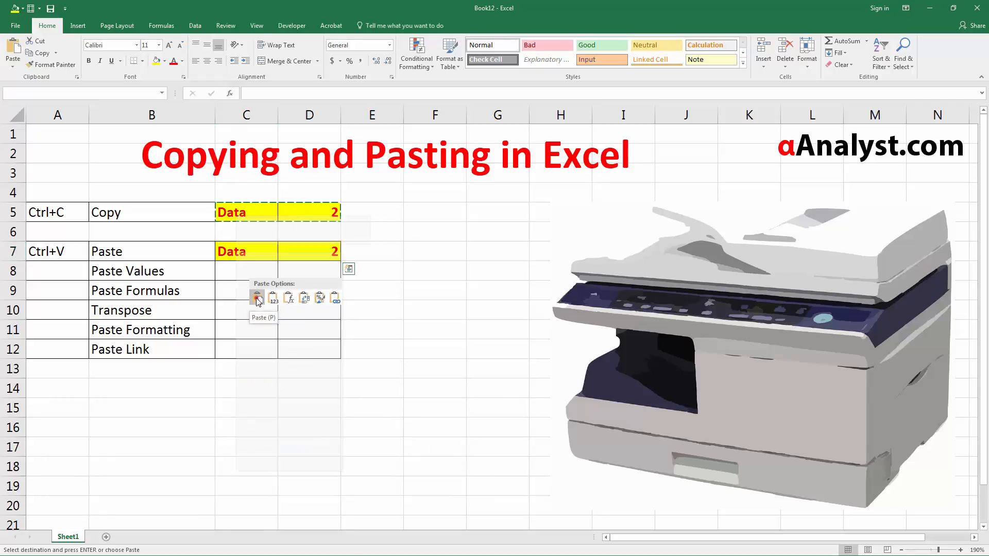
{"action": "left_click", "coordinate": [243, 251]}
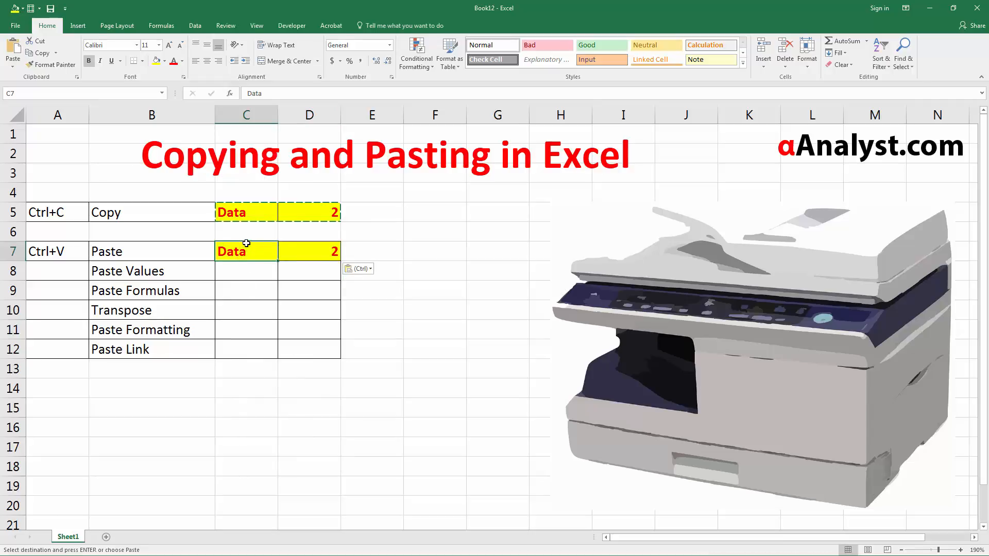
Step: Copy the source range C5:D5 again for the Paste Values row
{"action": "left_click", "coordinate": [247, 212]}
{"action": "left_click", "coordinate": [162, 274]}
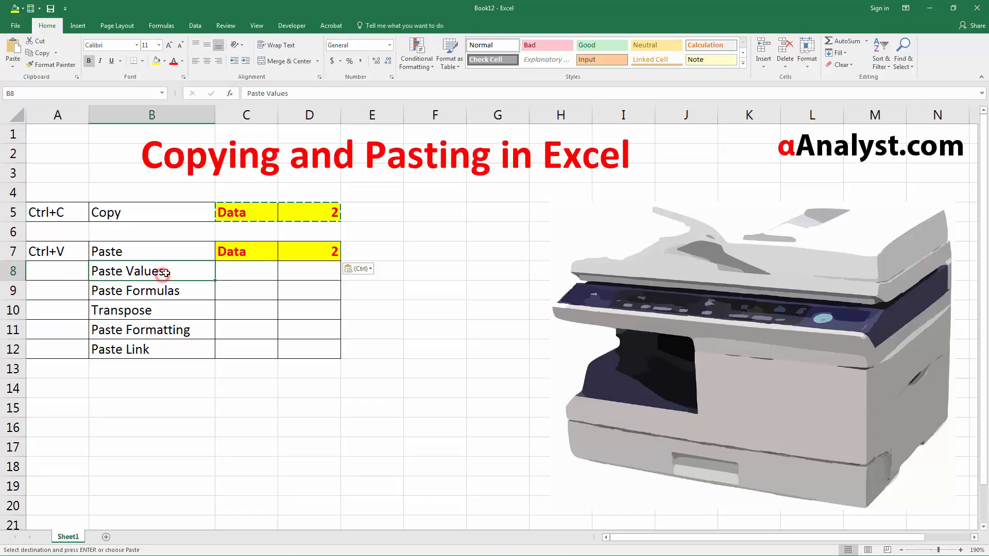
{"action": "left_click", "coordinate": [231, 219]}
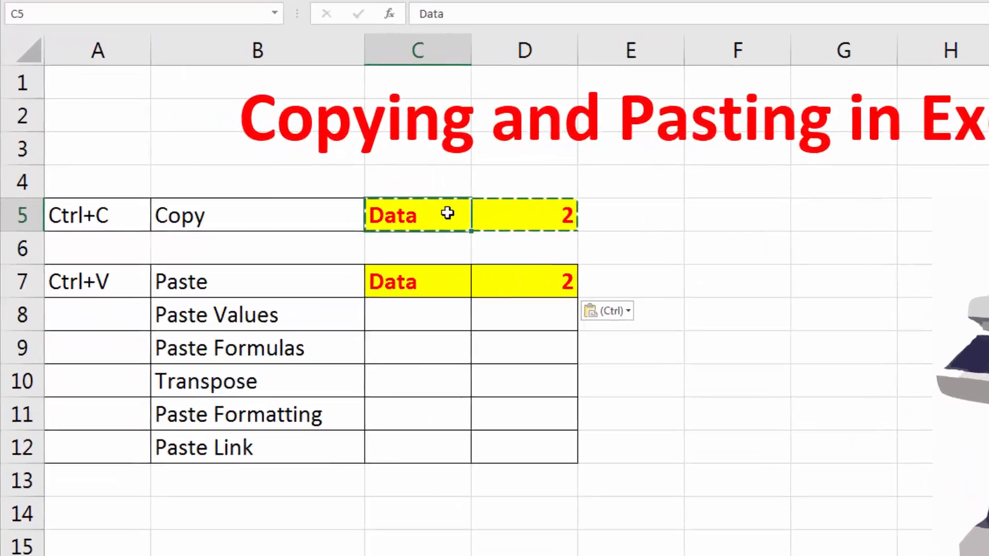
{"action": "left_click_drag", "start_coordinate": [243, 214], "coordinate": [286, 206]}
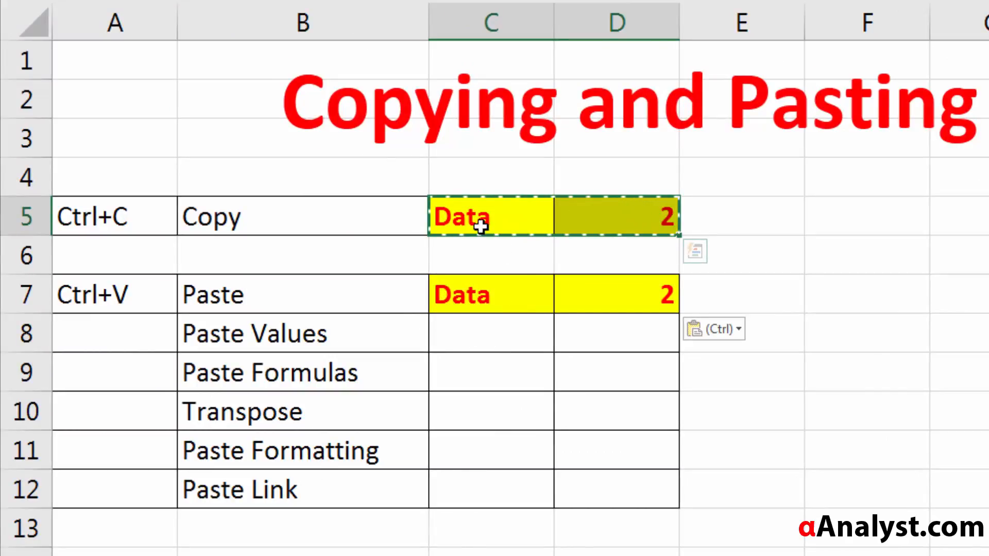
{"action": "left_click", "coordinate": [470, 215]}
{"action": "left_click_drag", "start_coordinate": [545, 222], "coordinate": [636, 221]}
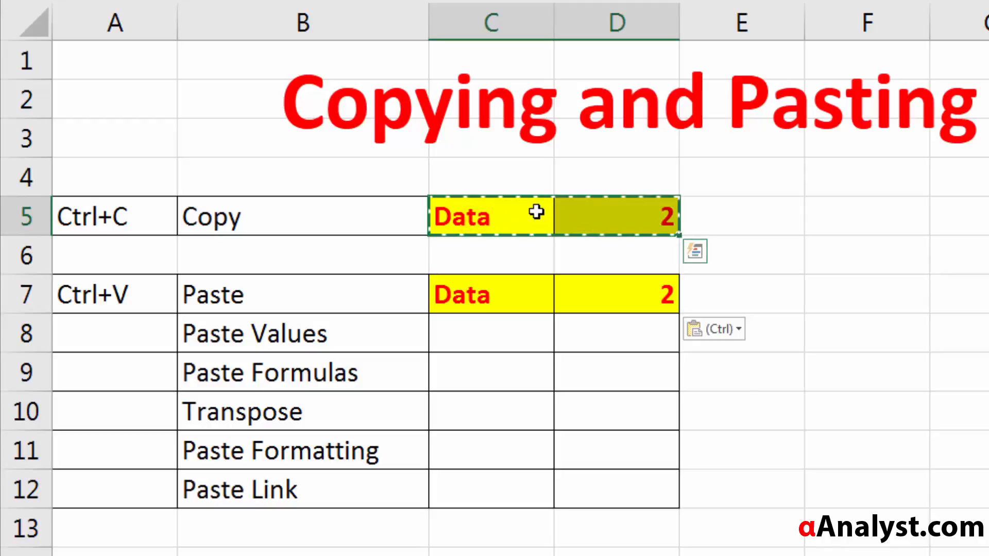
{"action": "right_click", "coordinate": [507, 219]}
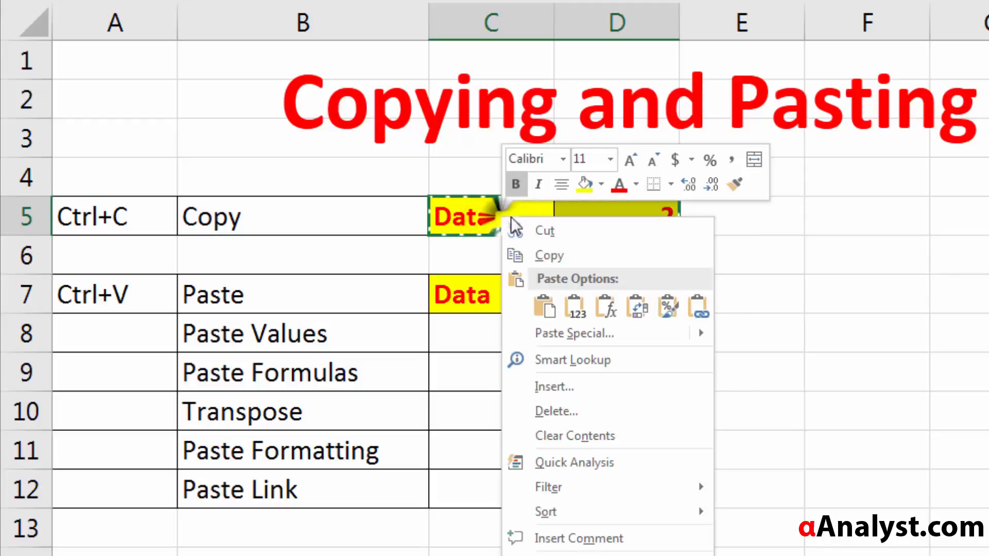
{"action": "left_click", "coordinate": [541, 256]}
Step: Paste only the values of the copied range into the Paste Values row at C8, then clear the copy selection
{"action": "left_click", "coordinate": [476, 333]}
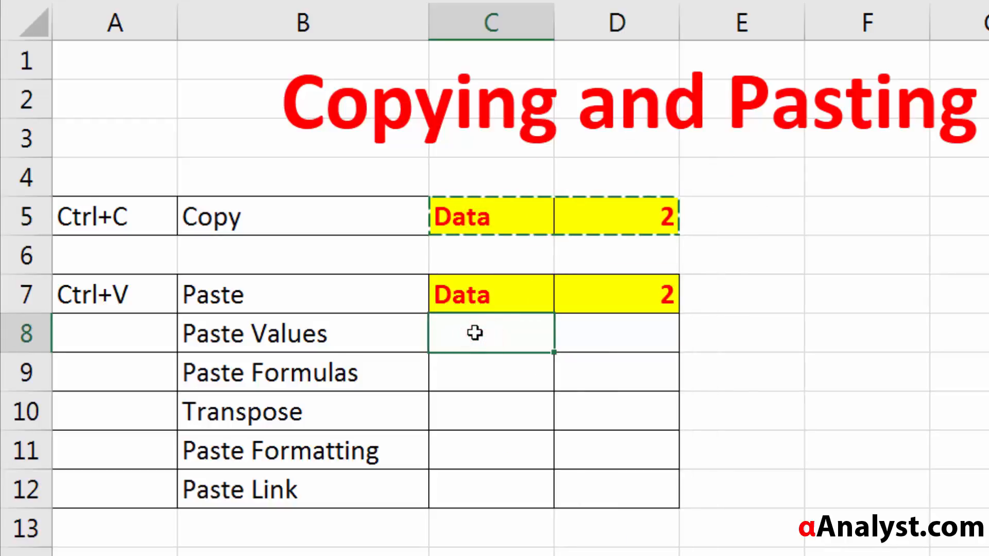
{"action": "right_click", "coordinate": [474, 333]}
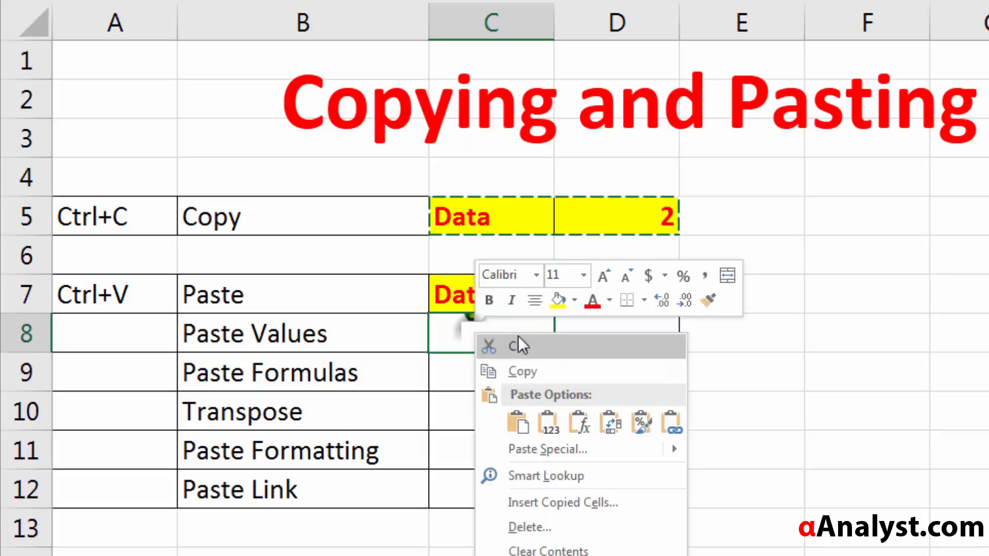
{"action": "left_click", "coordinate": [556, 429]}
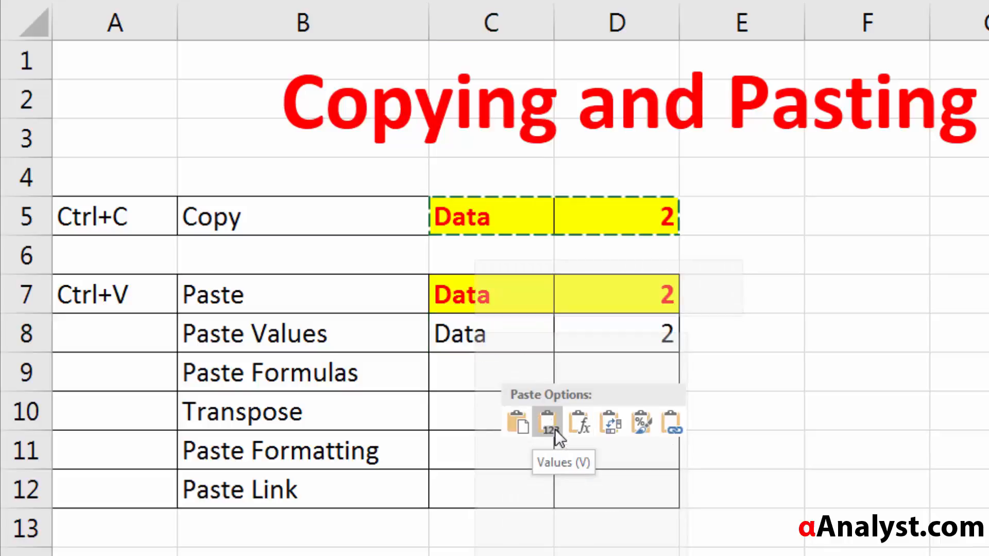
{"action": "left_click", "coordinate": [509, 336]}
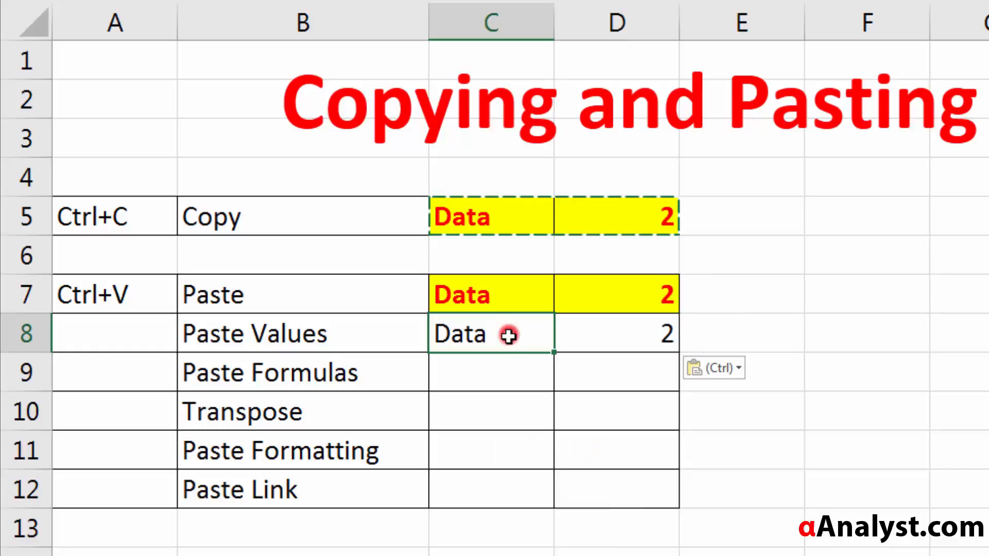
{"action": "key", "text": "Escape"}
Step: Compare the underlying content of source cell D5 with the values-only copy in D8
{"action": "left_click", "coordinate": [474, 335]}
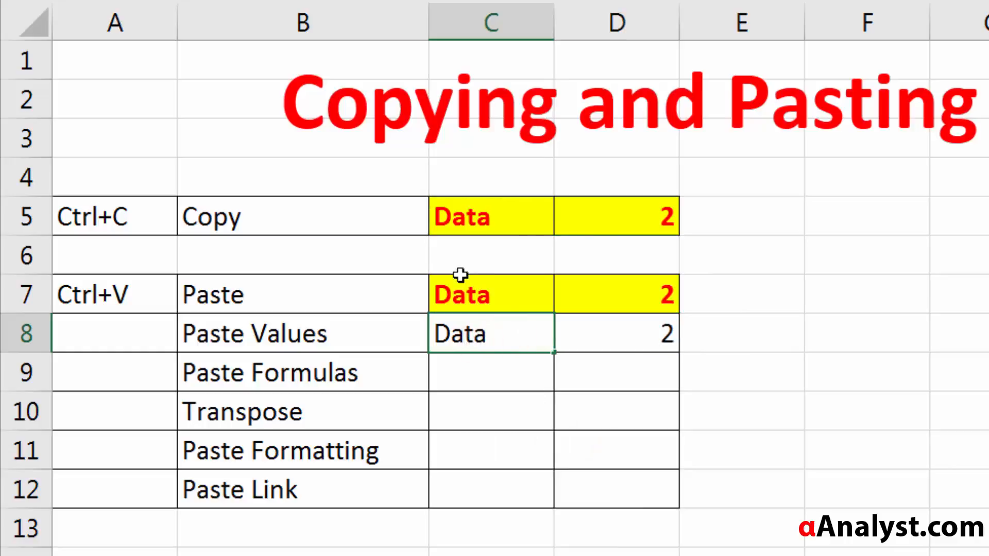
{"action": "left_click", "coordinate": [521, 456]}
{"action": "left_click", "coordinate": [667, 209]}
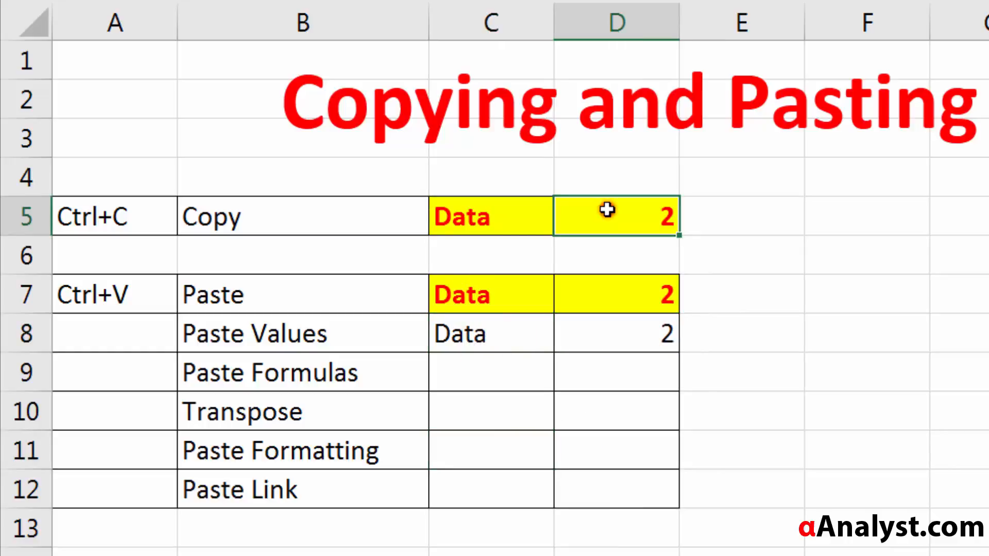
{"action": "double_click", "coordinate": [599, 205]}
{"action": "key", "text": "Escape"}
{"action": "left_click", "coordinate": [613, 322]}
{"action": "double_click", "coordinate": [618, 333]}
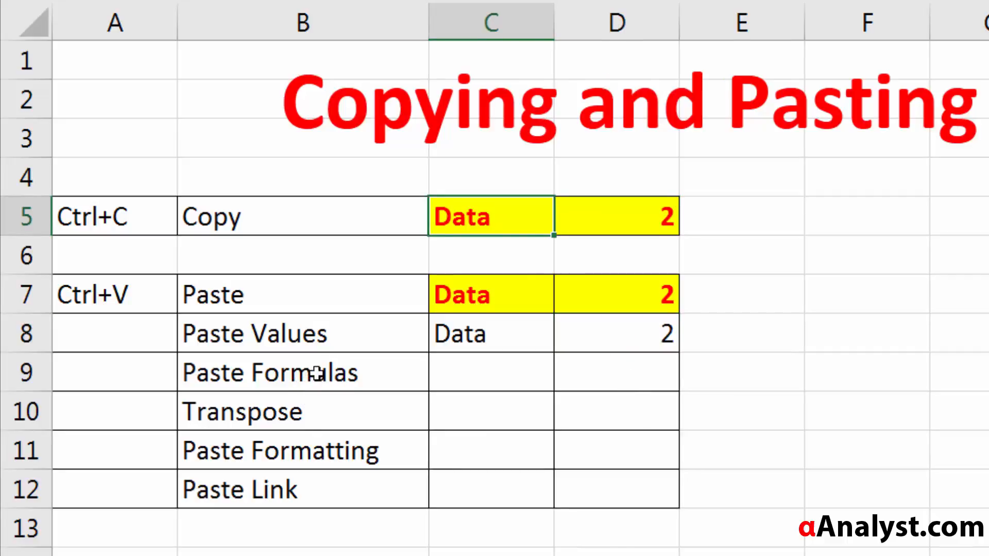
Step: Copy the source range C5:D5 and paste only its formulas into the Paste Formulas row at C9
{"action": "left_click", "coordinate": [317, 373]}
{"action": "left_click", "coordinate": [597, 221]}
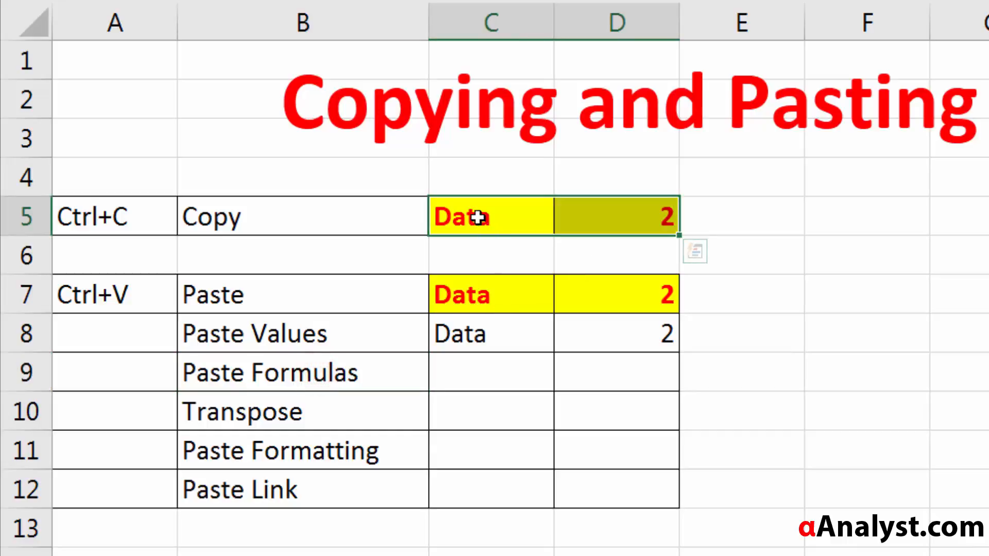
{"action": "left_click_drag", "start_coordinate": [477, 217], "coordinate": [609, 204]}
{"action": "right_click", "coordinate": [587, 214]}
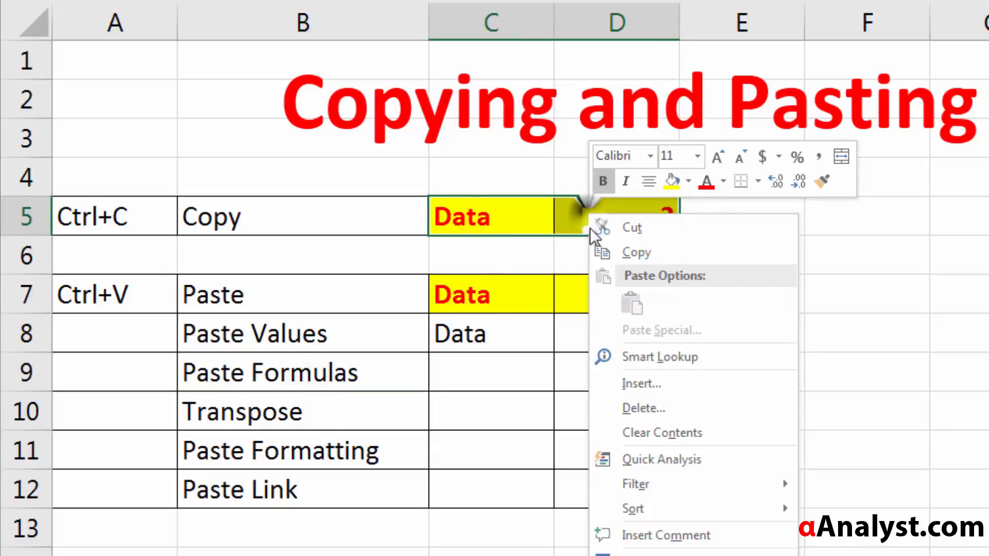
{"action": "left_click", "coordinate": [636, 253]}
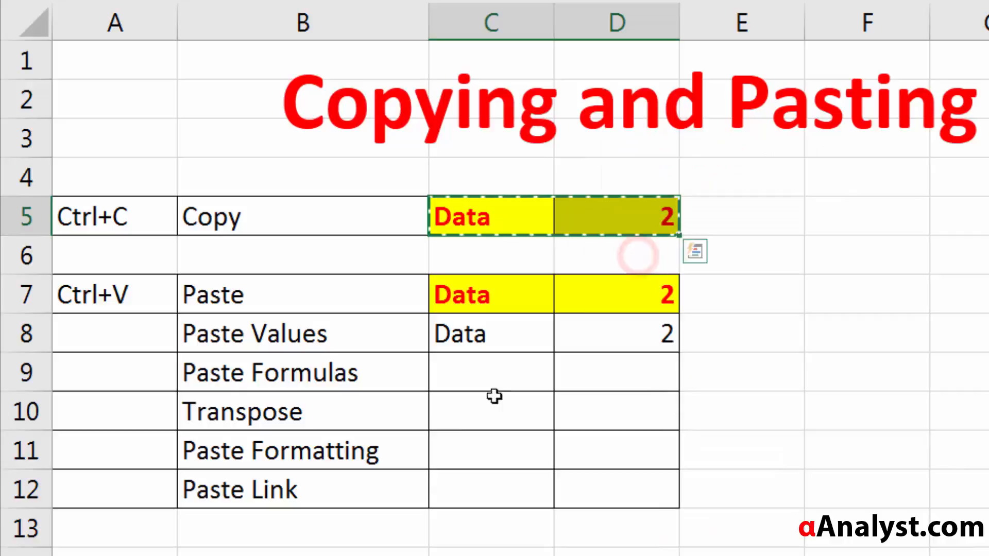
{"action": "left_click", "coordinate": [450, 369]}
{"action": "right_click", "coordinate": [452, 372]}
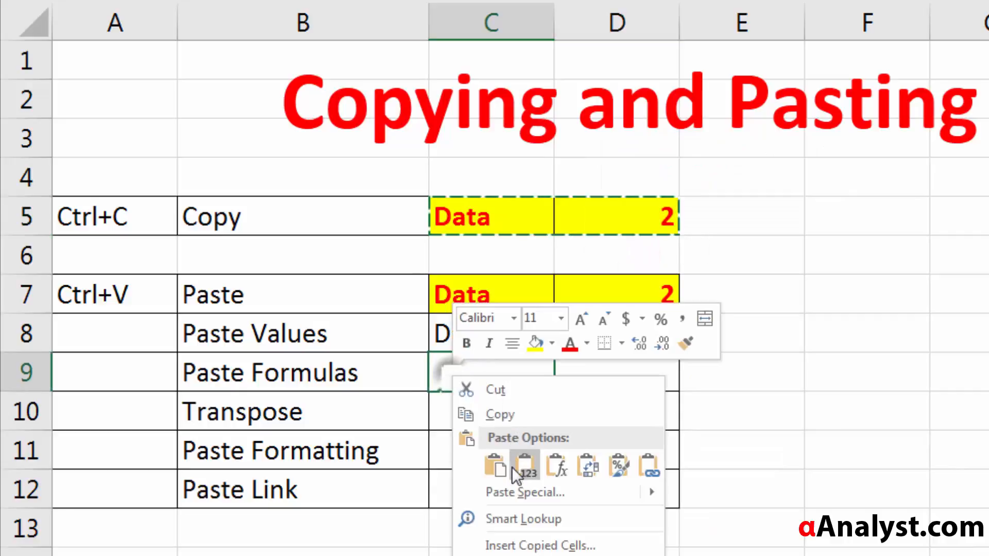
{"action": "left_click", "coordinate": [548, 468]}
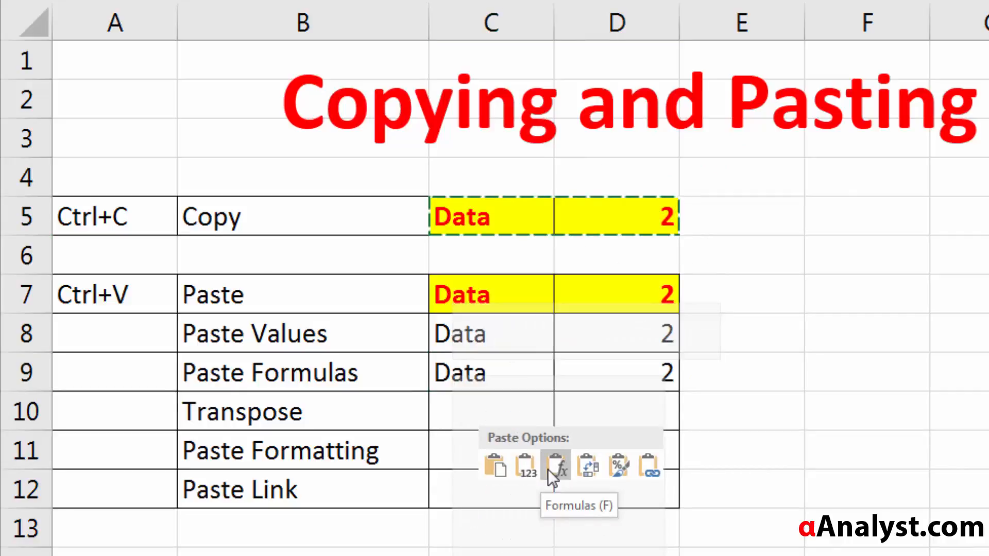
{"action": "left_click", "coordinate": [516, 381]}
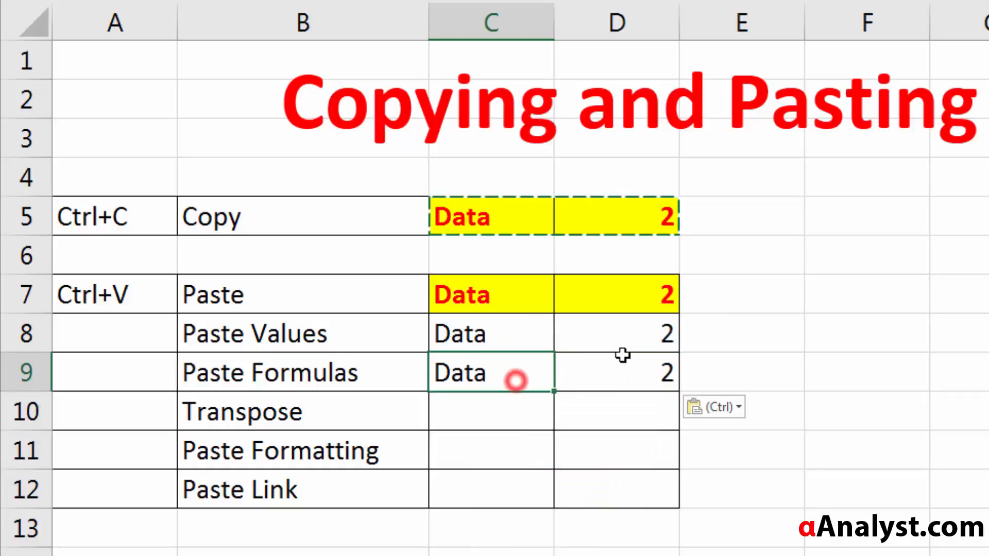
Step: Check the formula pasted into D9, leaving the cell unedited
{"action": "left_click", "coordinate": [623, 373]}
{"action": "double_click", "coordinate": [629, 375]}
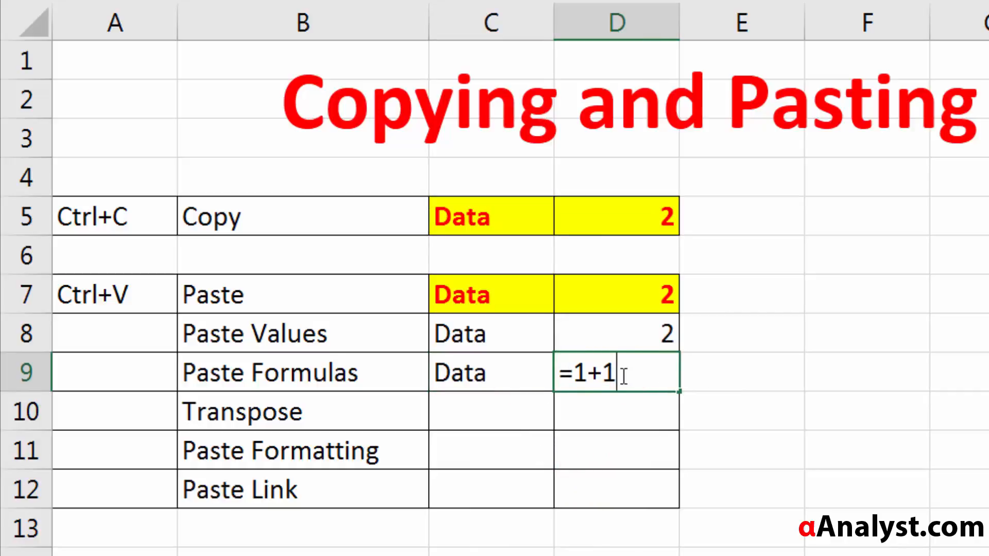
{"action": "key", "text": "Escape"}
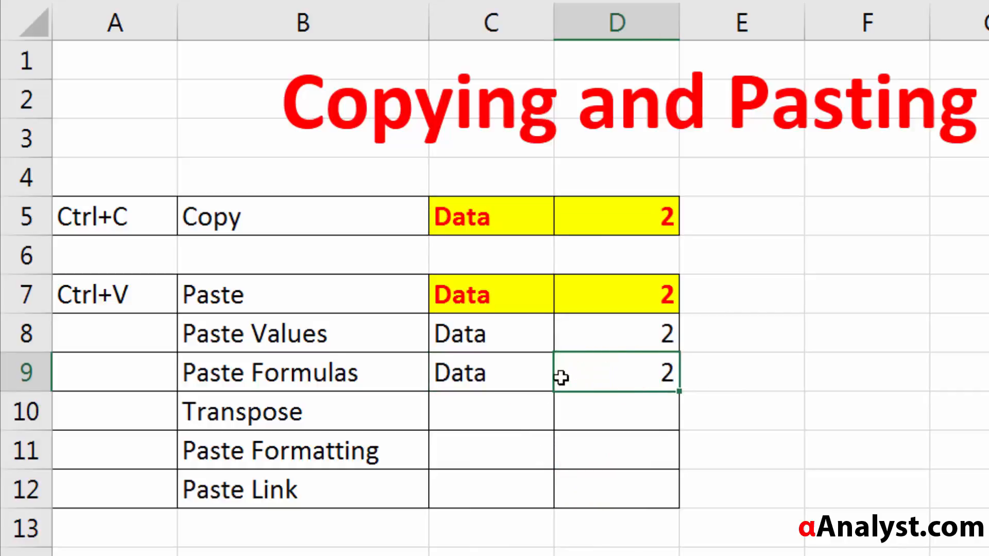
Step: Compare the text cells C8 and C9 in the Paste Values and Paste Formulas rows
{"action": "left_click", "coordinate": [278, 337]}
{"action": "left_click", "coordinate": [519, 338]}
{"action": "left_click", "coordinate": [472, 372]}
{"action": "left_click", "coordinate": [471, 329]}
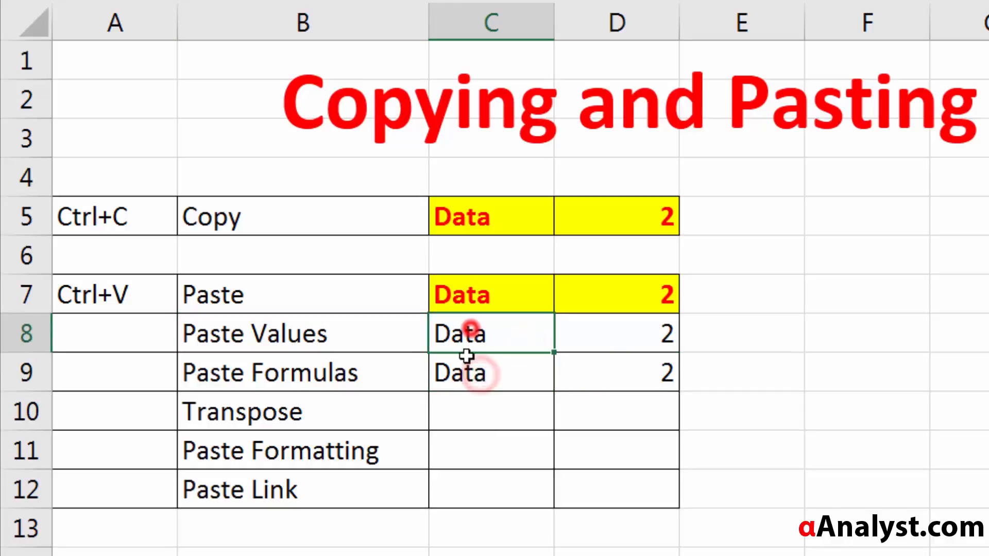
{"action": "left_click", "coordinate": [469, 377]}
{"action": "left_click", "coordinate": [470, 332]}
{"action": "left_click", "coordinate": [449, 373]}
{"action": "left_click", "coordinate": [478, 336]}
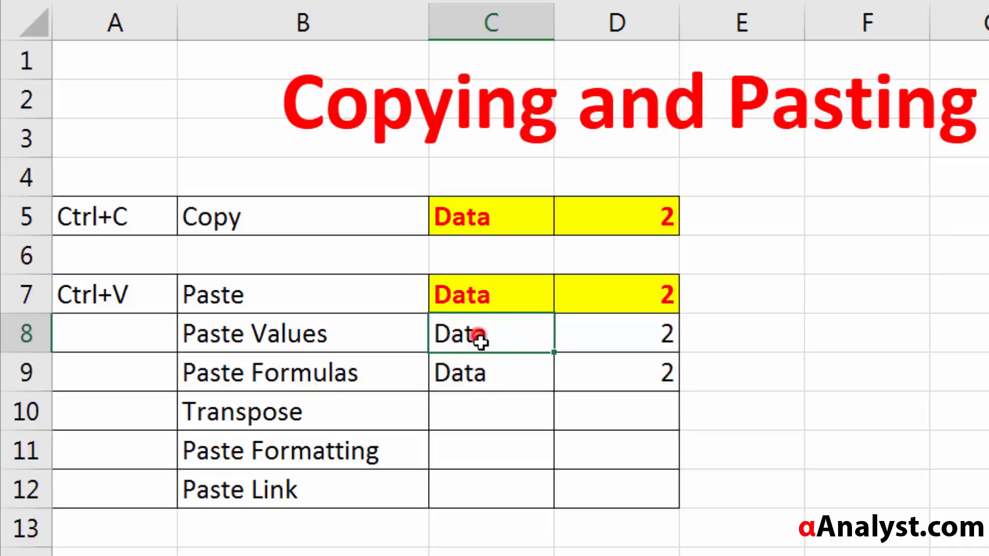
Step: Compare the Paste Values and Paste Formulas rows, checking the underlying content of D9 against D8 without editing it
{"action": "left_click", "coordinate": [356, 334]}
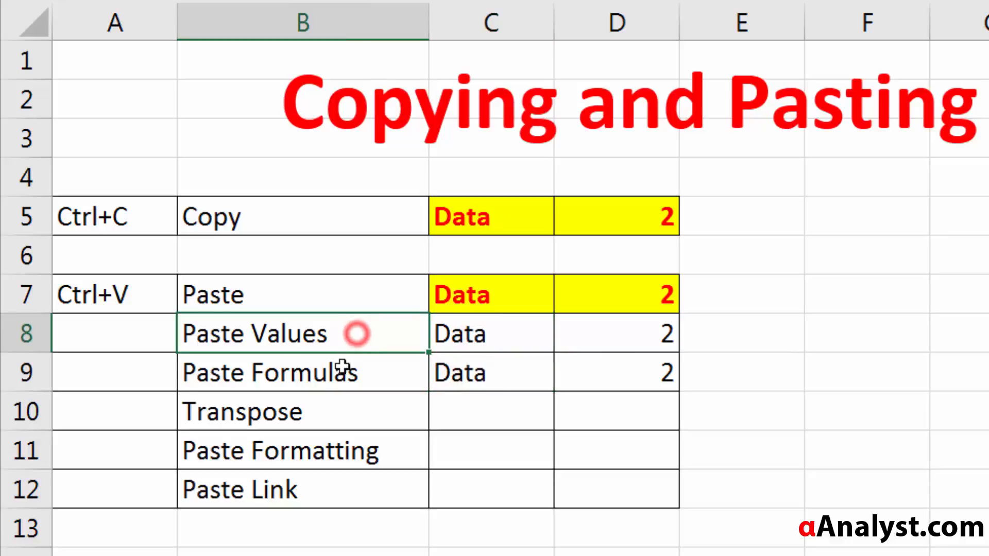
{"action": "left_click", "coordinate": [337, 374]}
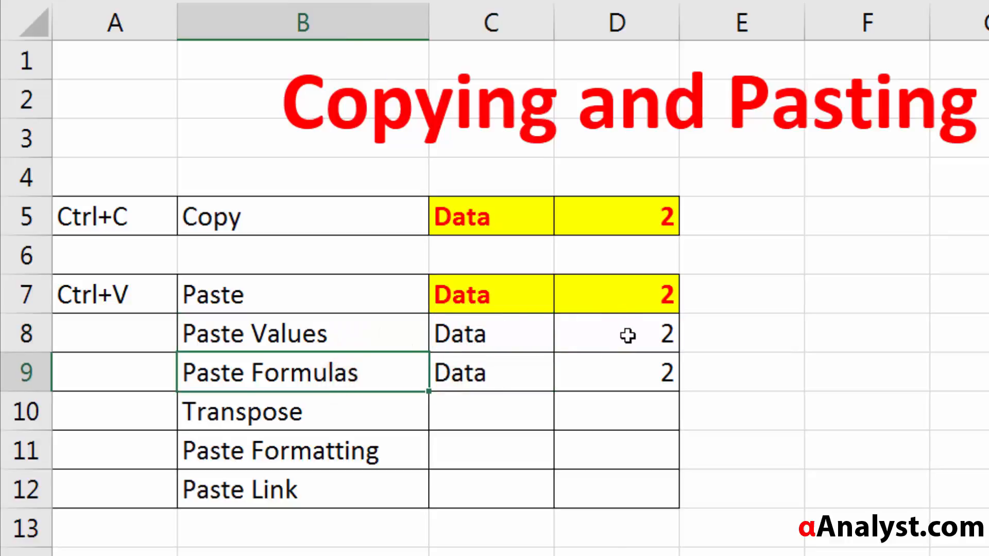
{"action": "left_click", "coordinate": [273, 334]}
{"action": "left_click", "coordinate": [634, 328]}
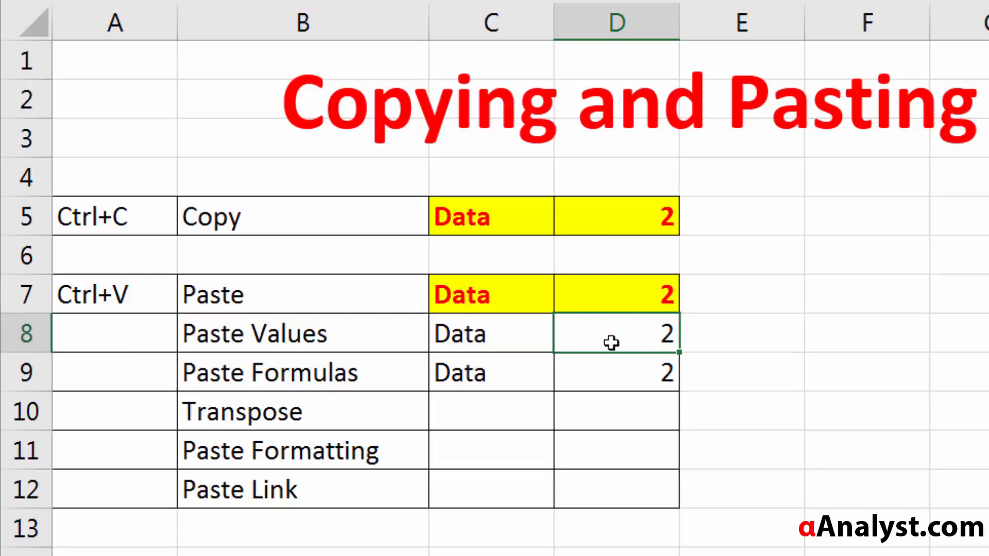
{"action": "left_click", "coordinate": [608, 370]}
{"action": "double_click", "coordinate": [618, 370]}
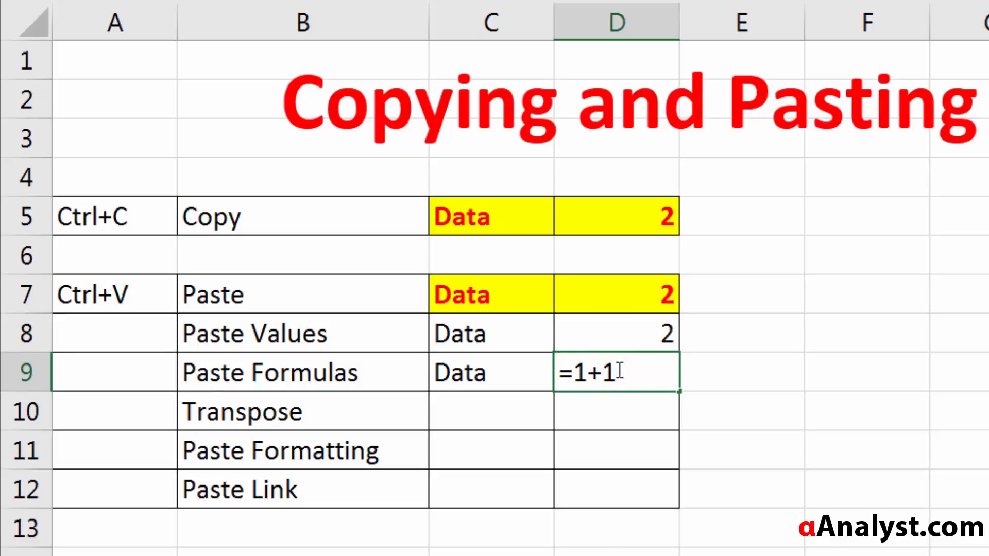
{"action": "key", "text": "Escape"}
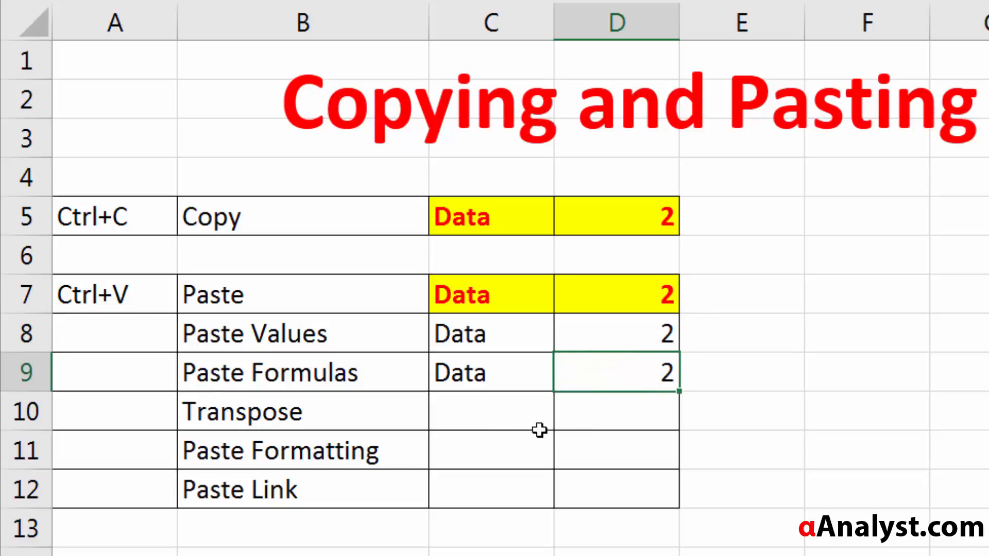
Step: Insert a blank row directly below the Transpose row, above Paste Formatting
{"action": "left_click", "coordinate": [414, 416]}
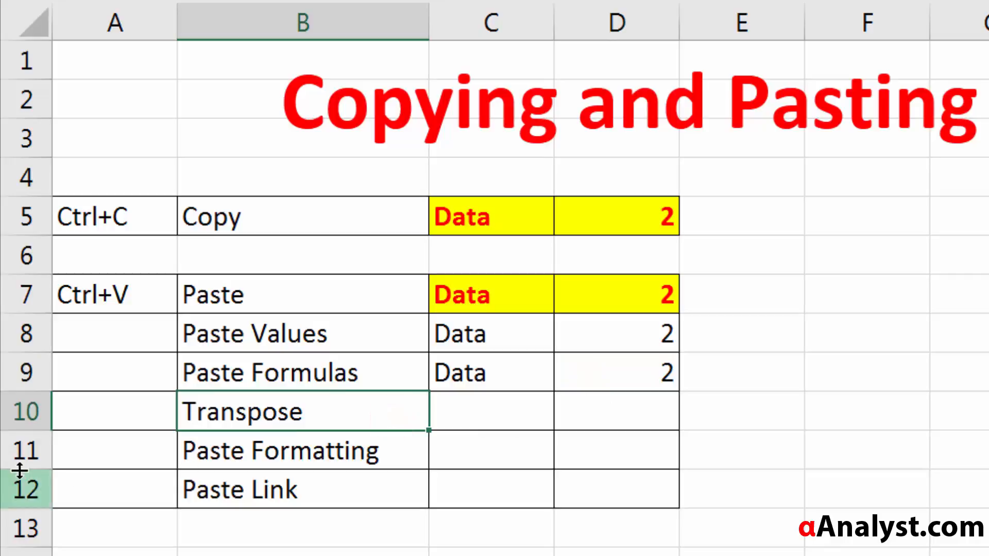
{"action": "left_click", "coordinate": [7, 456]}
{"action": "right_click", "coordinate": [7, 456]}
{"action": "key", "text": "i"}
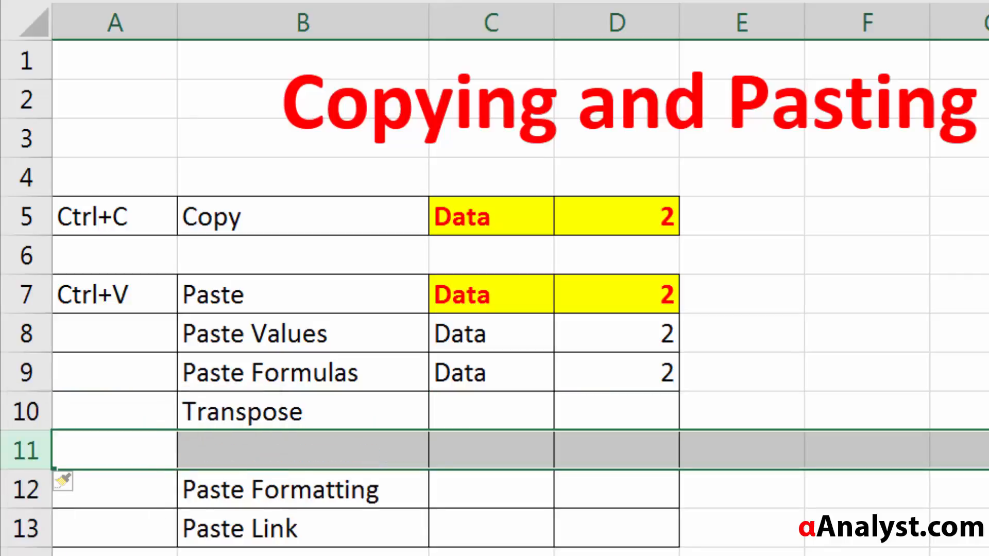
Step: Merge the Transpose label across B10:B11, left-aligned and vertically centred
{"action": "left_click", "coordinate": [303, 456]}
{"action": "left_click_drag", "start_coordinate": [360, 433], "coordinate": [354, 424]}
{"action": "right_click", "coordinate": [278, 447]}
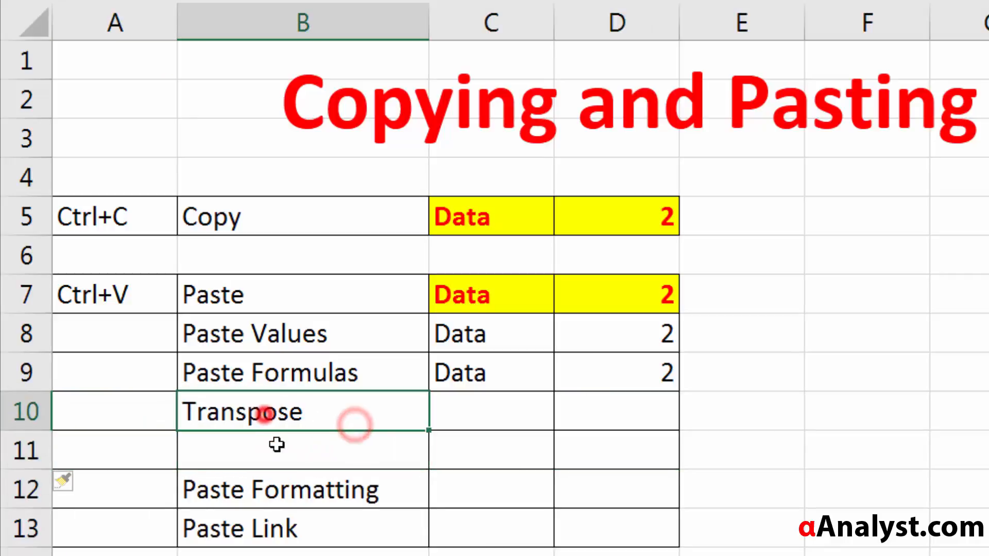
{"action": "left_click", "coordinate": [531, 397]}
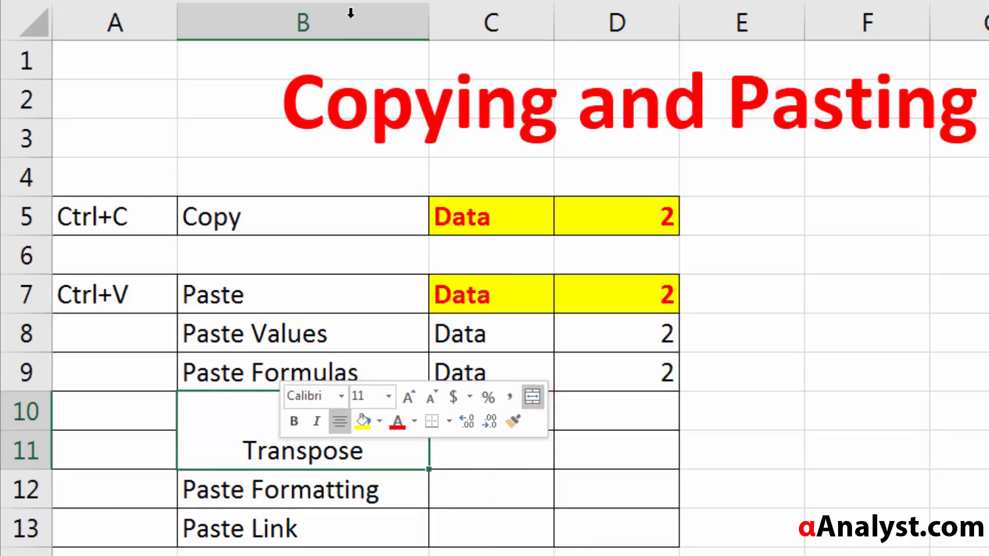
{"action": "left_click", "coordinate": [409, 282]}
{"action": "left_click", "coordinate": [482, 410]}
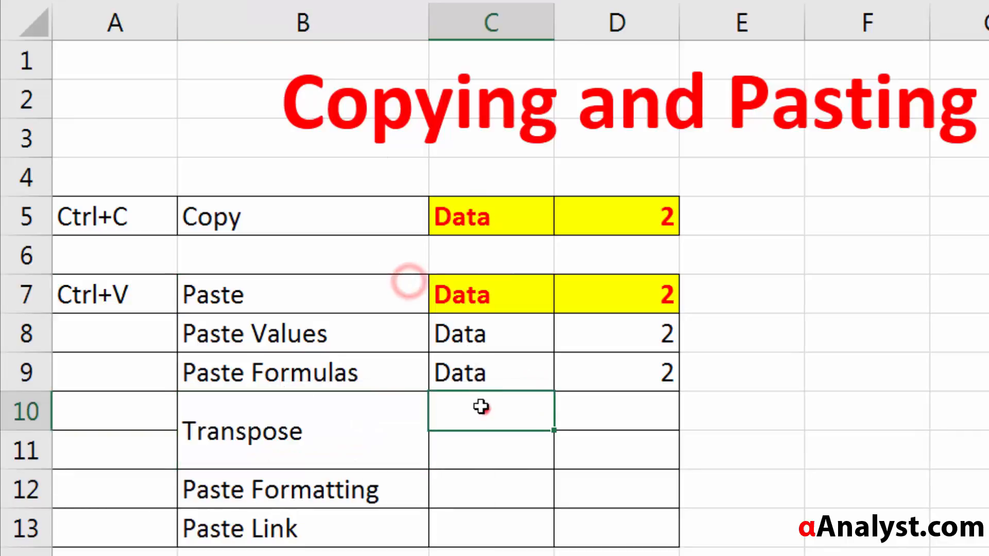
Step: Review the source cells C5 and D5, checking the formula in D5 without changing it
{"action": "left_click_drag", "start_coordinate": [486, 213], "coordinate": [607, 214]}
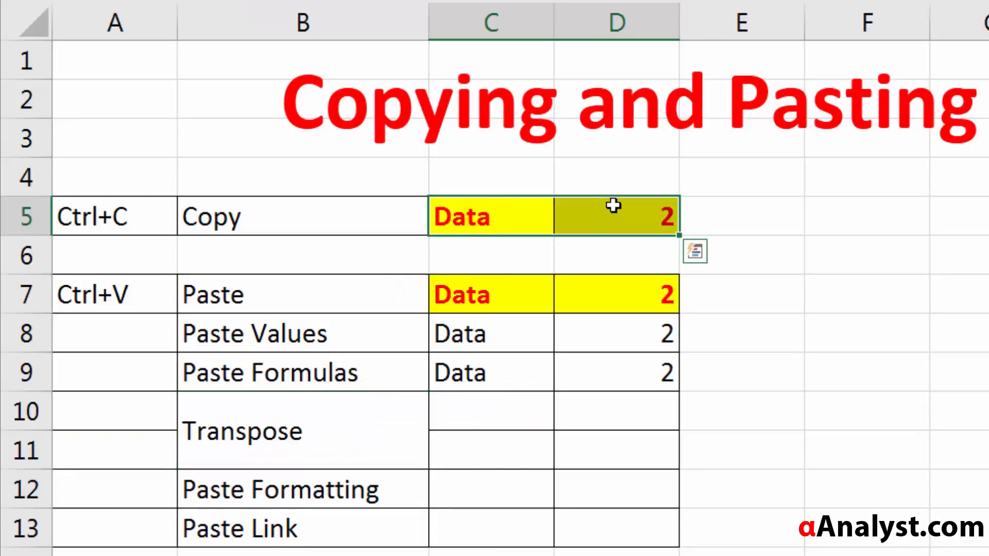
{"action": "left_click", "coordinate": [477, 218]}
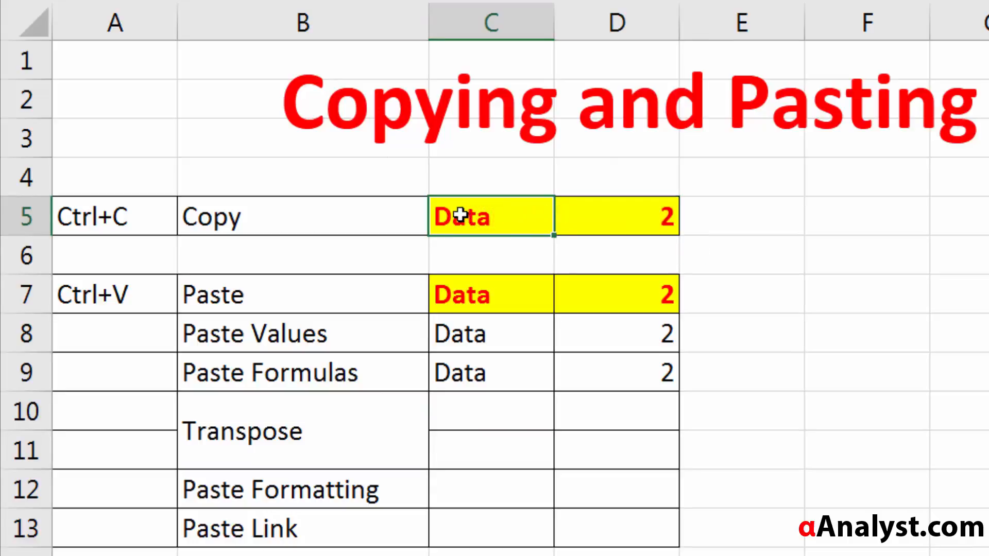
{"action": "left_click", "coordinate": [634, 217]}
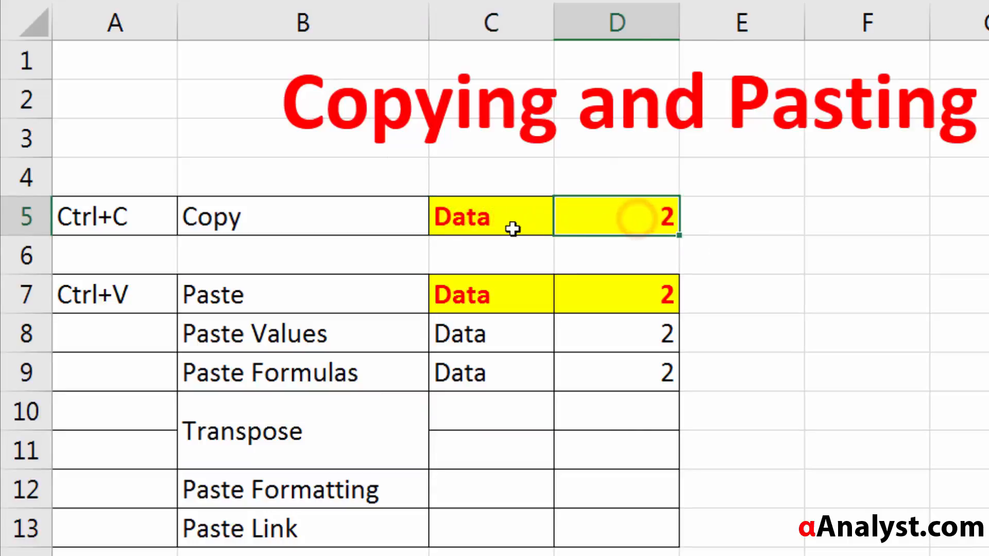
{"action": "double_click", "coordinate": [597, 221]}
{"action": "key", "text": "Escape"}
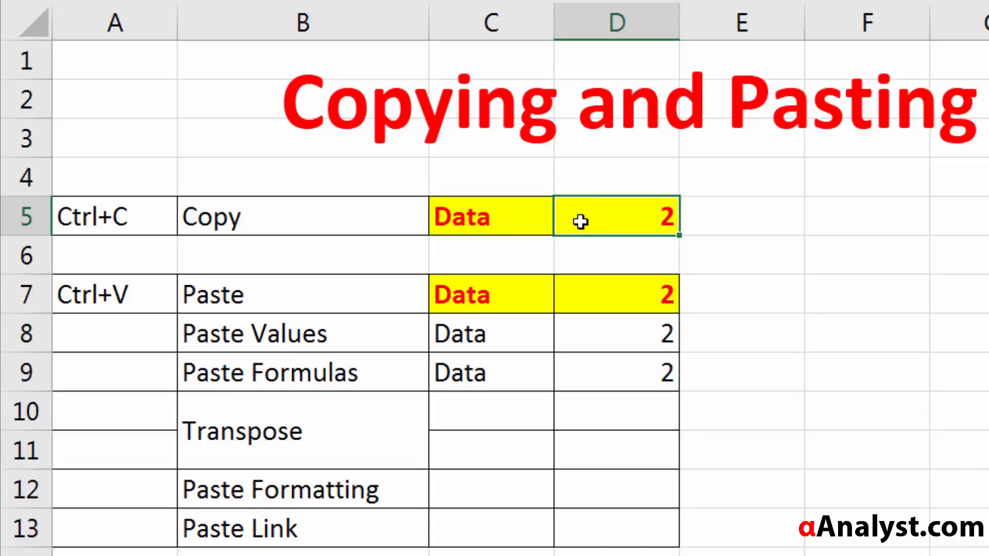
Step: Copy the source range C5:D5 and paste it transposed into the Transpose rows starting at C10
{"action": "left_click_drag", "start_coordinate": [505, 218], "coordinate": [613, 227]}
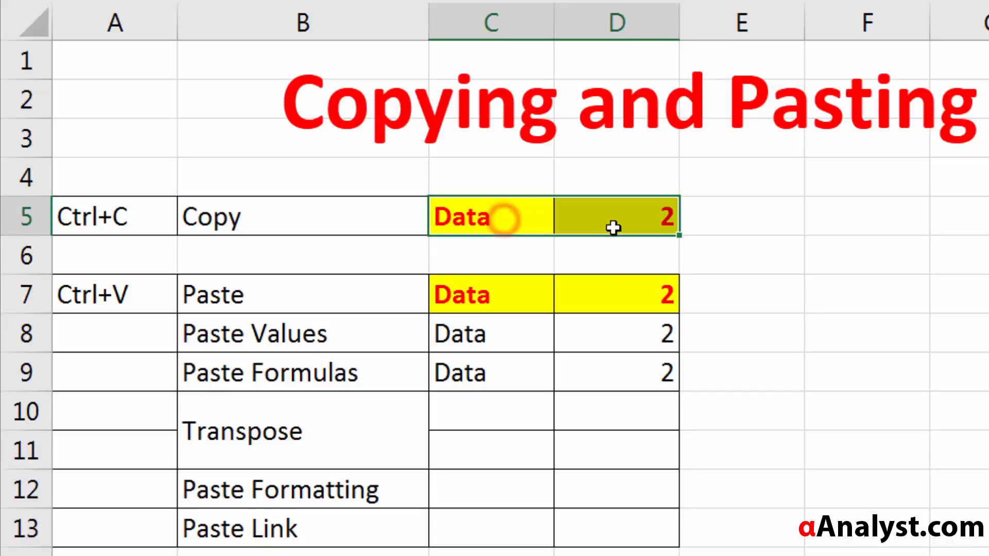
{"action": "left_click_drag", "start_coordinate": [508, 217], "coordinate": [589, 222]}
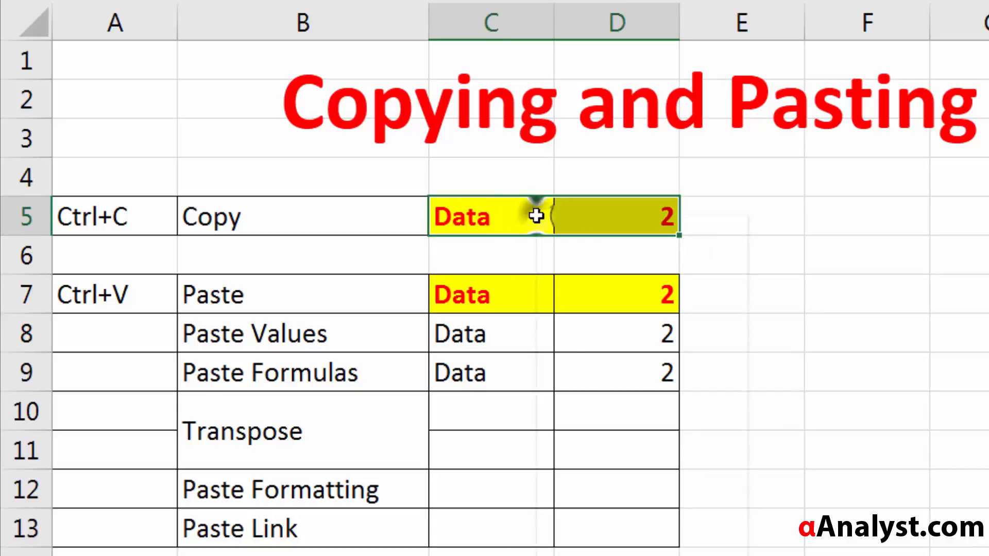
{"action": "right_click", "coordinate": [534, 213]}
{"action": "left_click", "coordinate": [601, 259]}
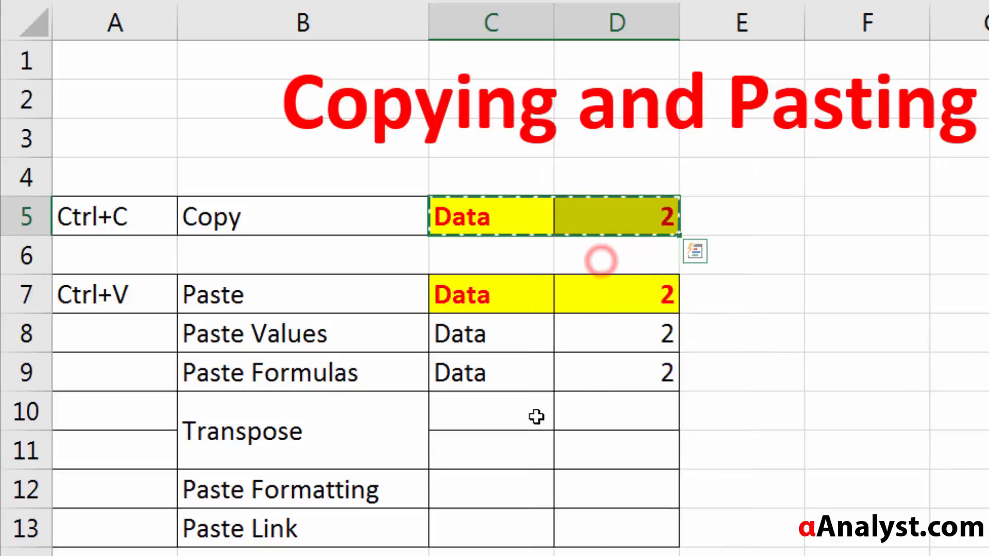
{"action": "left_click", "coordinate": [461, 412]}
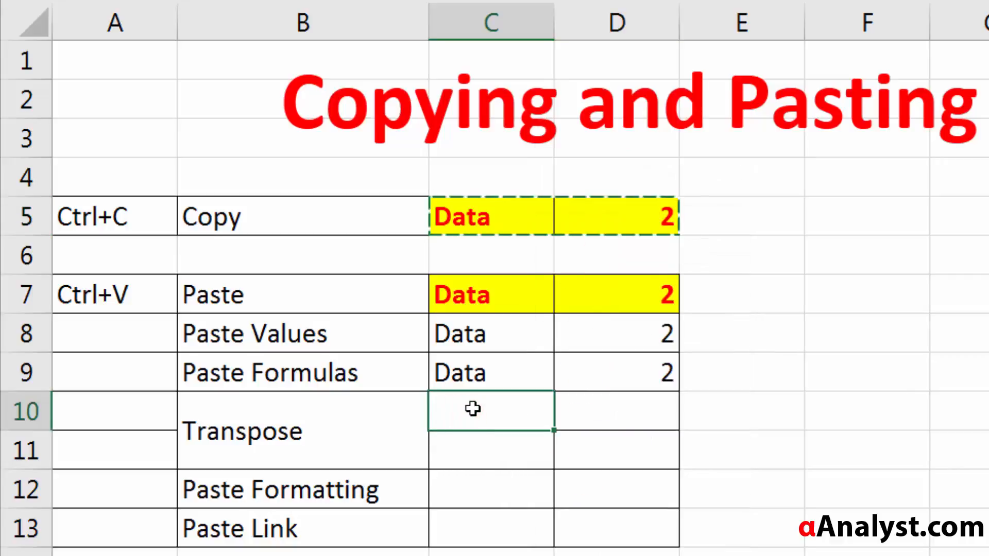
{"action": "right_click", "coordinate": [473, 409]}
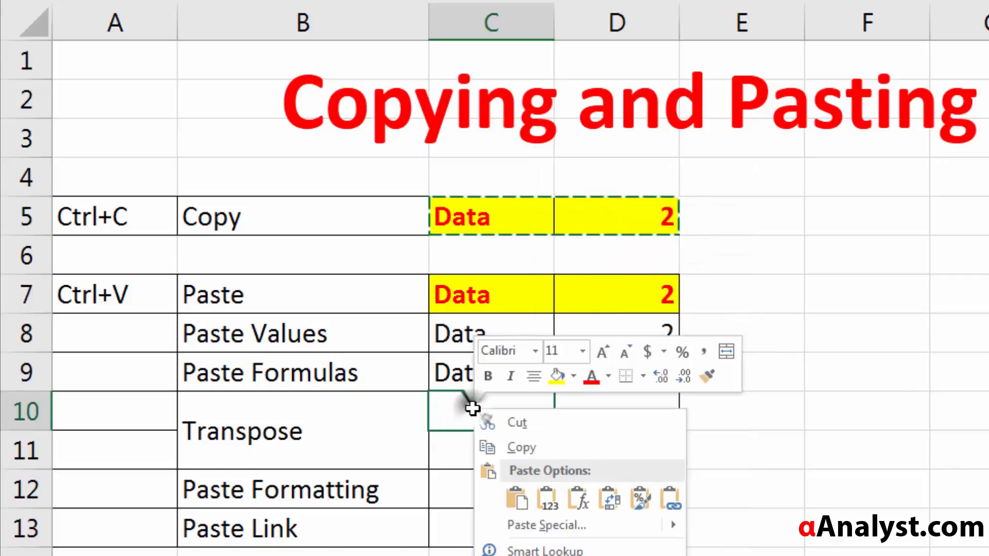
{"action": "left_click", "coordinate": [612, 511]}
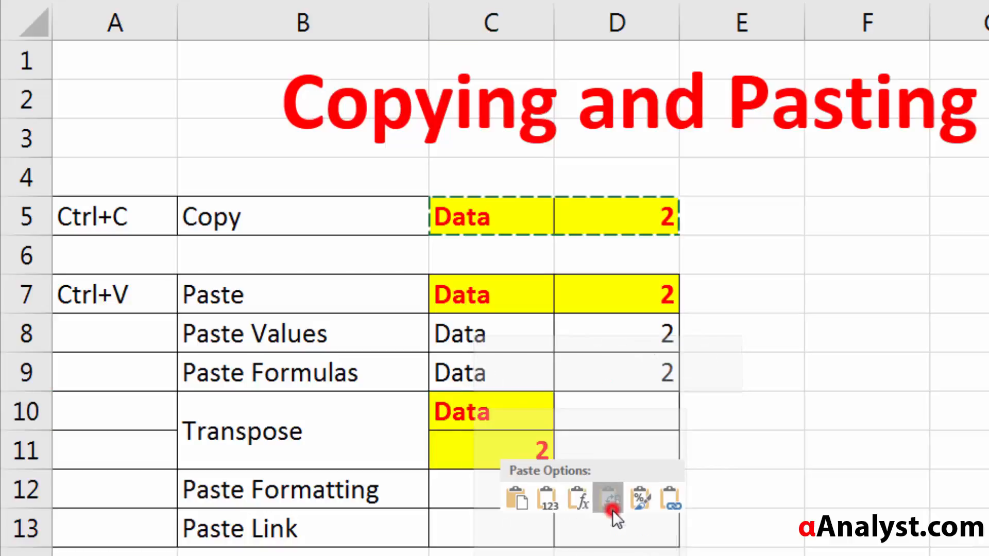
Step: Compare the horizontal layout of source range C5:D5 with the transposed copy in C10:C11
{"action": "left_click", "coordinate": [447, 421]}
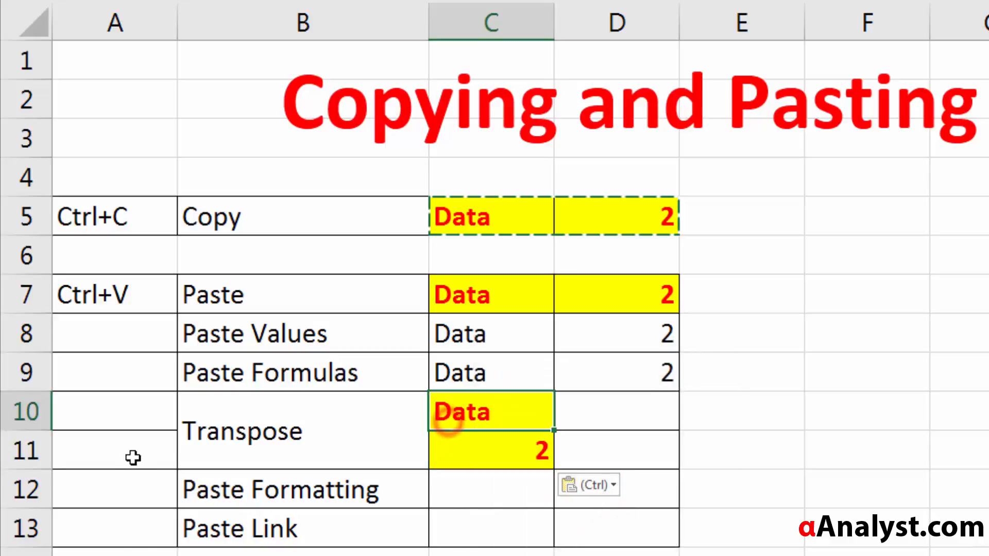
{"action": "left_click", "coordinate": [482, 419]}
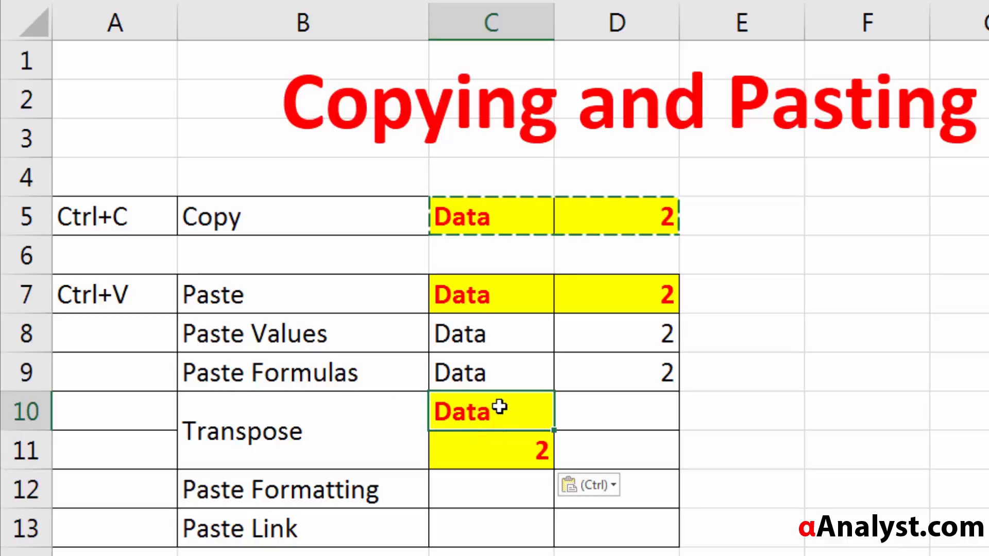
{"action": "left_click", "coordinate": [499, 407]}
{"action": "left_click", "coordinate": [457, 412]}
{"action": "left_click", "coordinate": [479, 444]}
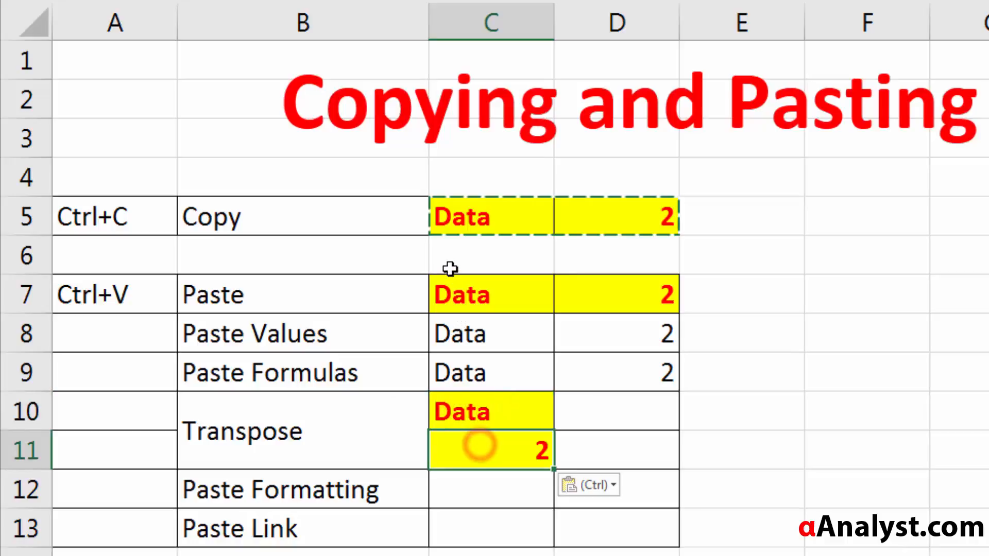
{"action": "left_click", "coordinate": [468, 227]}
{"action": "left_click", "coordinate": [647, 219]}
{"action": "left_click", "coordinate": [498, 214]}
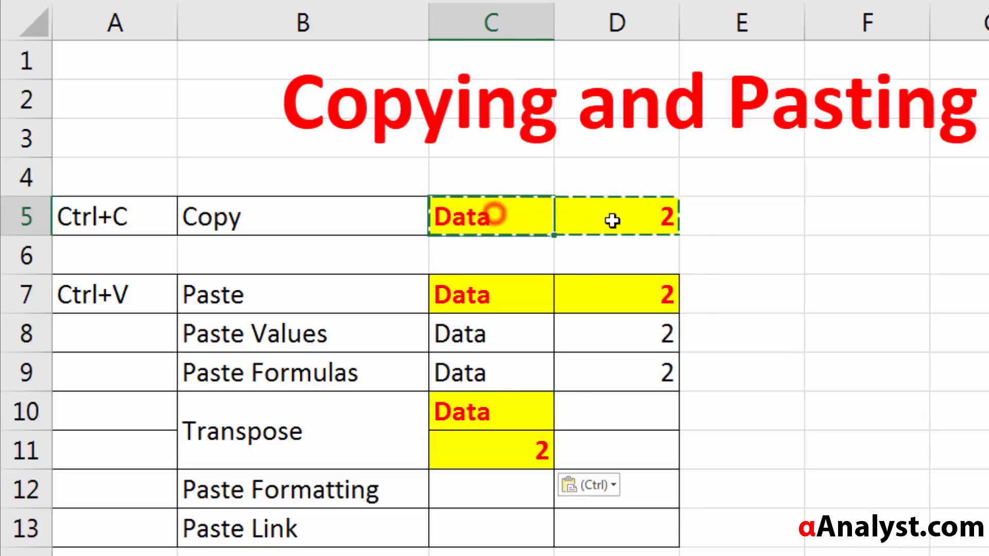
{"action": "left_click", "coordinate": [613, 220]}
{"action": "left_click", "coordinate": [510, 395]}
{"action": "left_click", "coordinate": [506, 453]}
{"action": "left_click", "coordinate": [508, 410]}
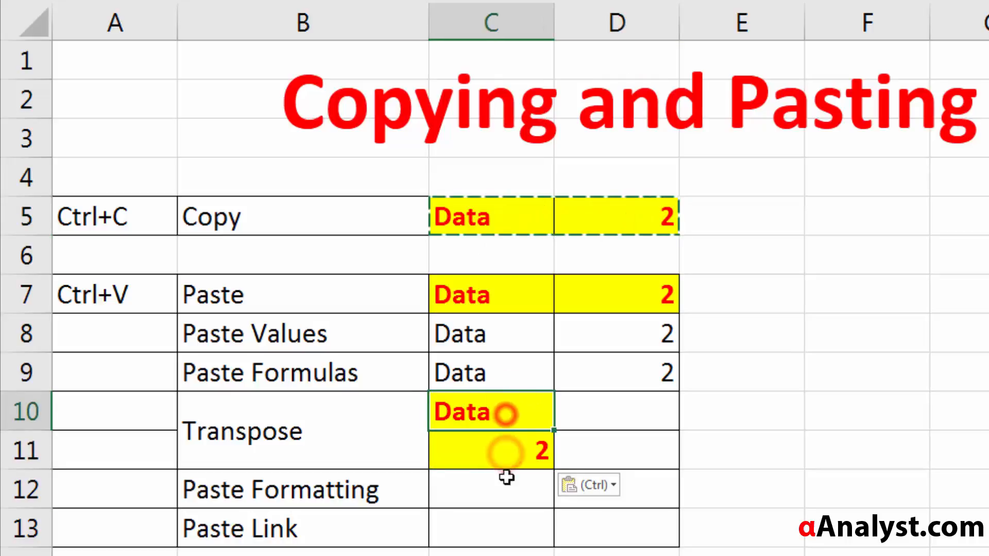
{"action": "left_click", "coordinate": [506, 474]}
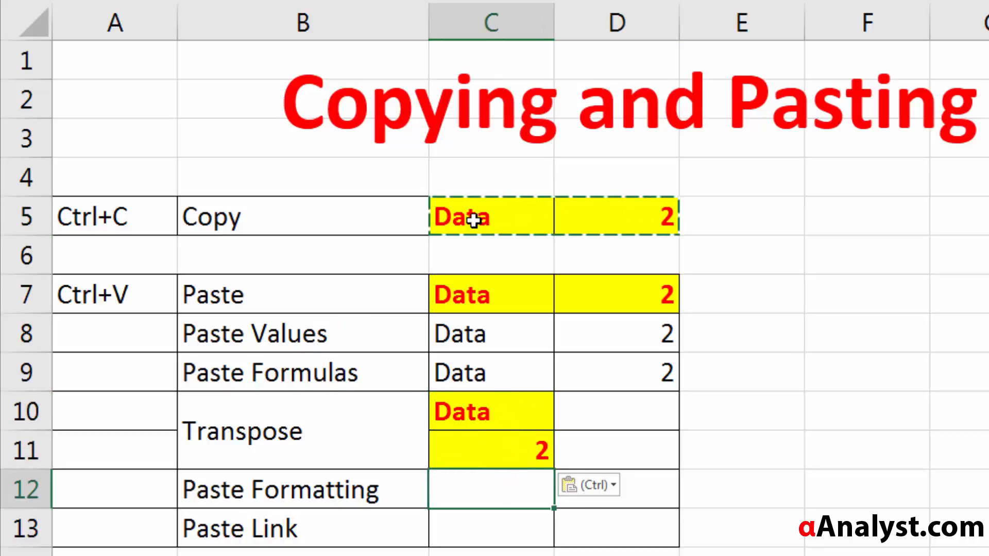
{"action": "left_click_drag", "start_coordinate": [474, 221], "coordinate": [978, 216]}
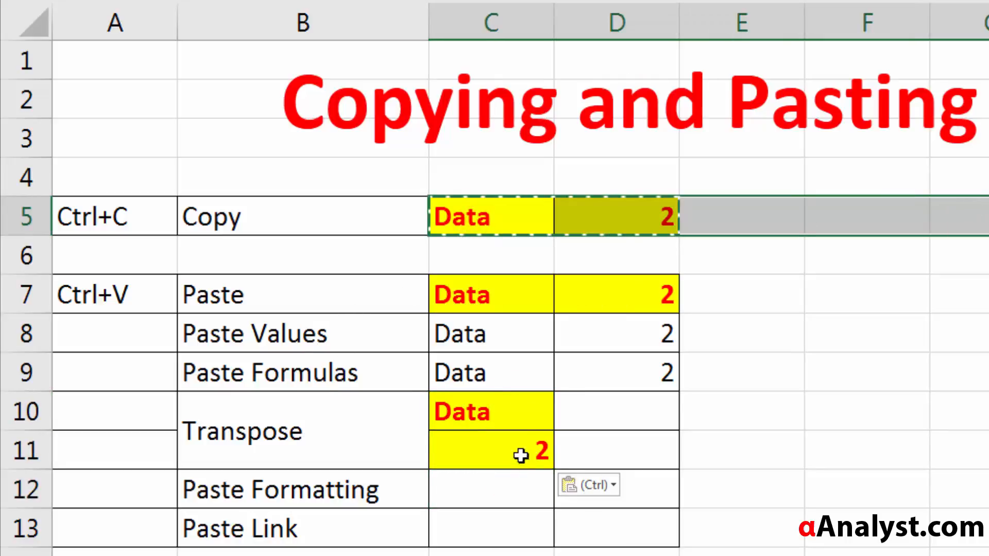
{"action": "mouse_move", "coordinate": [473, 413]}
{"action": "left_mouse_down"}
{"action": "mouse_move", "coordinate": [478, 459]}
{"action": "mouse_move", "coordinate": [478, 427]}
{"action": "left_mouse_up"}
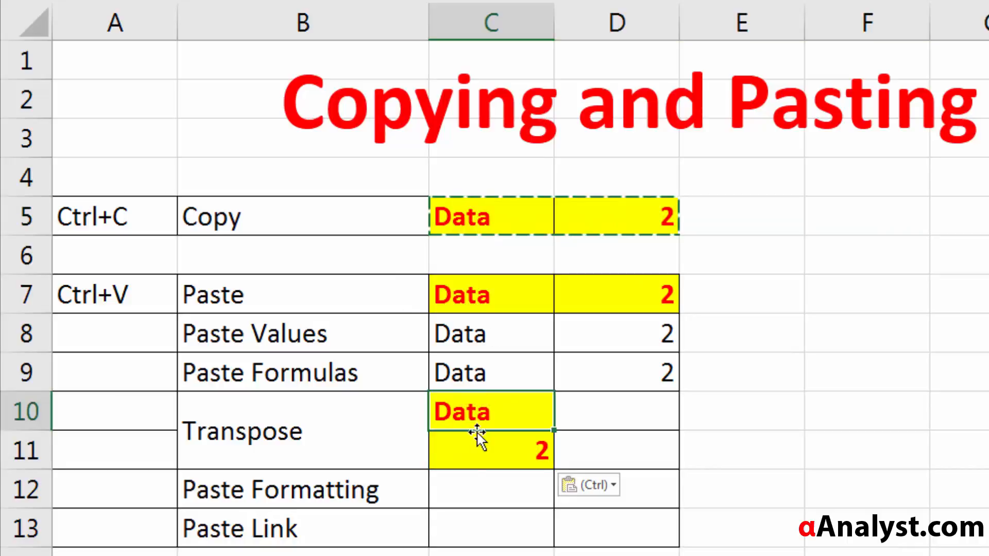
Step: Copy the source range C5:D5 and paste only its formatting into the Paste Formatting row at C12
{"action": "left_click", "coordinate": [480, 490]}
{"action": "left_click_drag", "start_coordinate": [479, 218], "coordinate": [635, 225]}
{"action": "key", "text": "ctrl+v"}
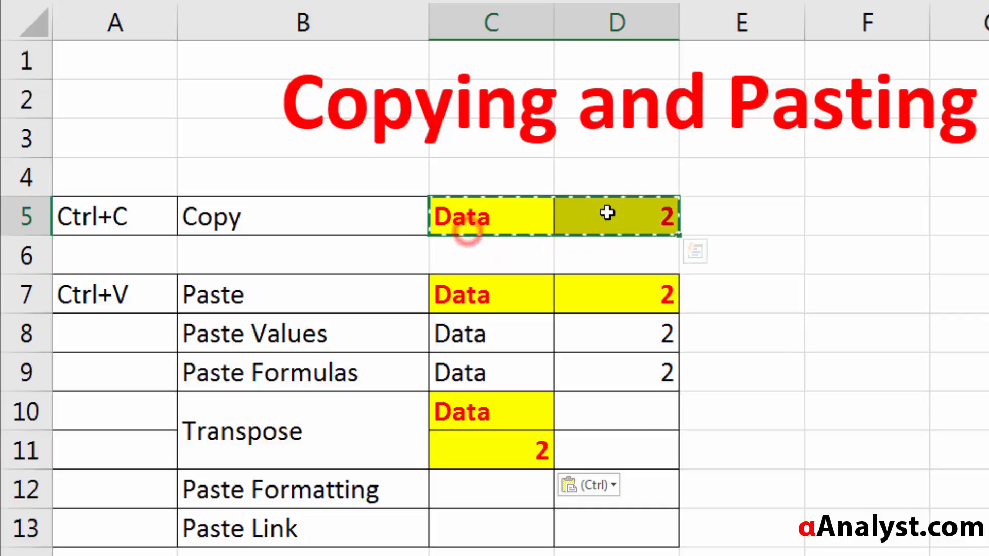
{"action": "right_click", "coordinate": [534, 223]}
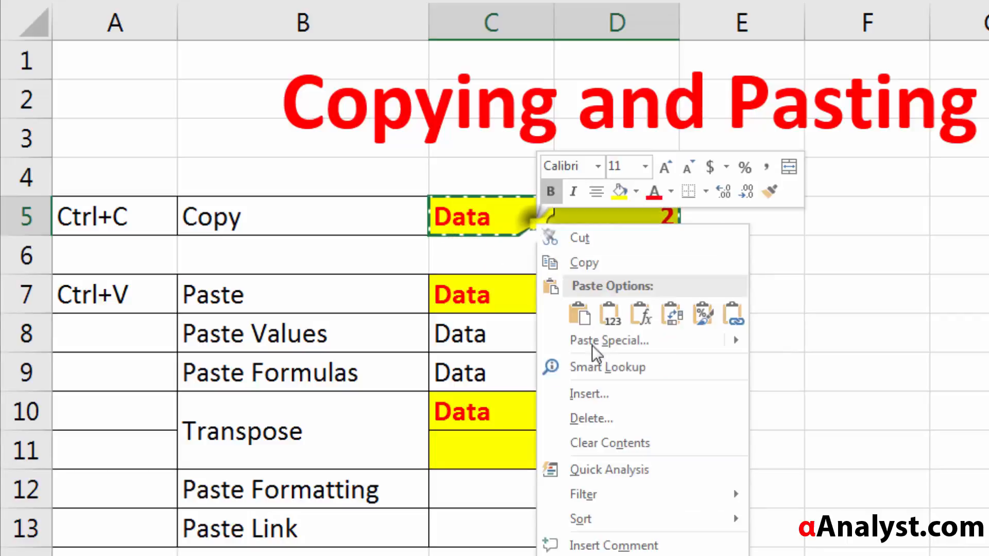
{"action": "left_click", "coordinate": [579, 256]}
{"action": "left_click", "coordinate": [479, 491]}
{"action": "right_click", "coordinate": [477, 486]}
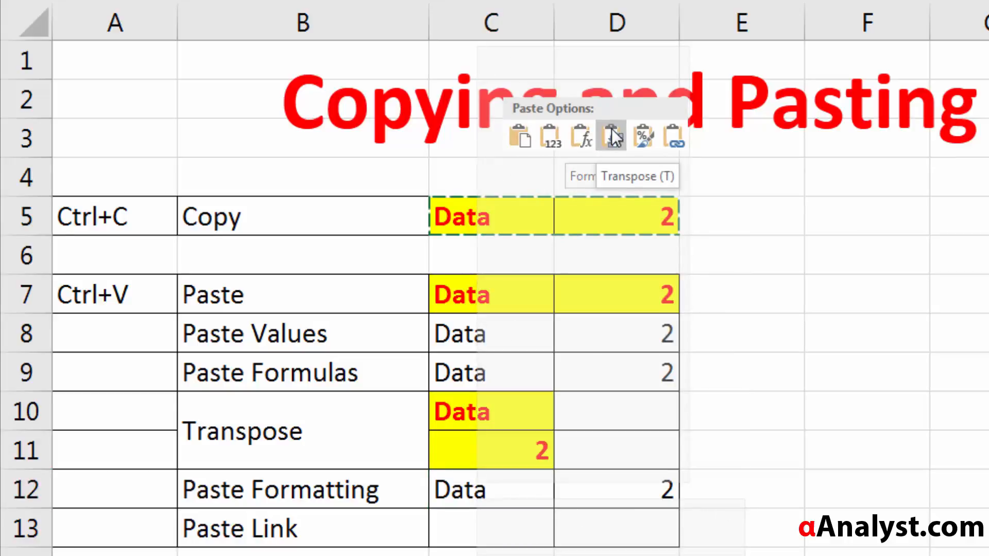
{"action": "left_click", "coordinate": [642, 134]}
Step: Test the pasted formatting by entering Data in C12, and undo the entry
{"action": "left_click", "coordinate": [473, 480]}
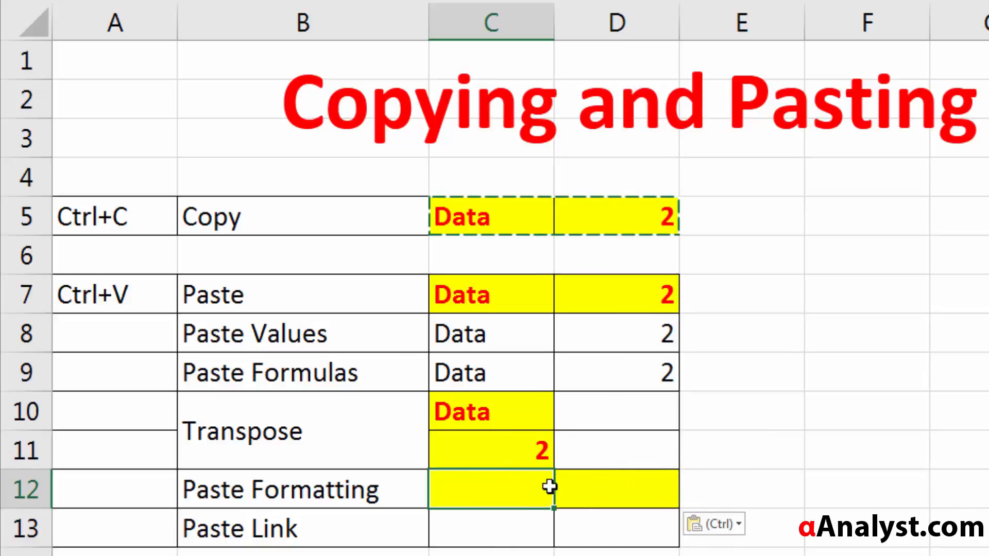
{"action": "type", "text": "Data"}
{"action": "key", "text": "Return"}
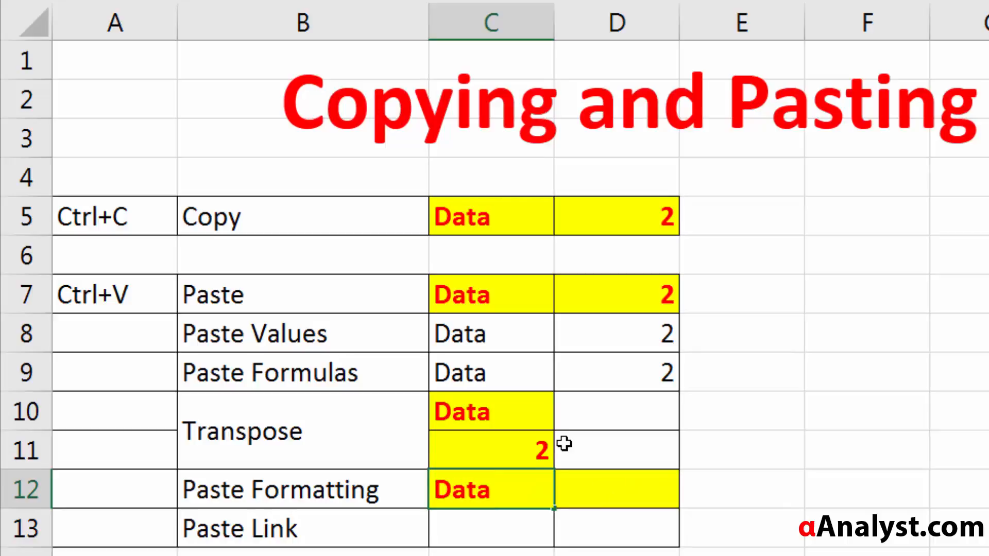
{"action": "key", "text": "ctrl+z"}
{"action": "key", "text": "Up"}
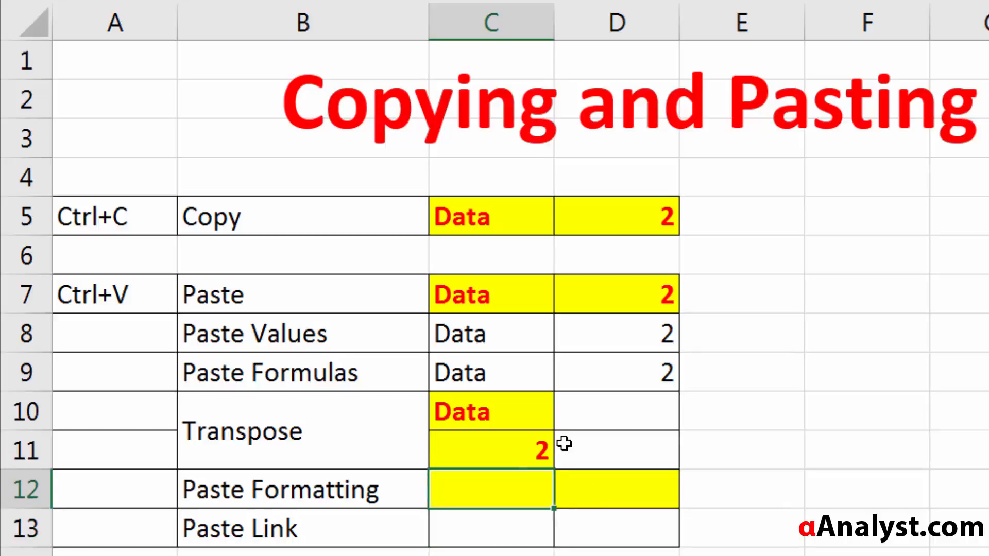
Step: Copy the source range C5:D5 and paste it as a link into the Paste Link row at C13
{"action": "left_click", "coordinate": [509, 529]}
{"action": "left_click", "coordinate": [272, 529]}
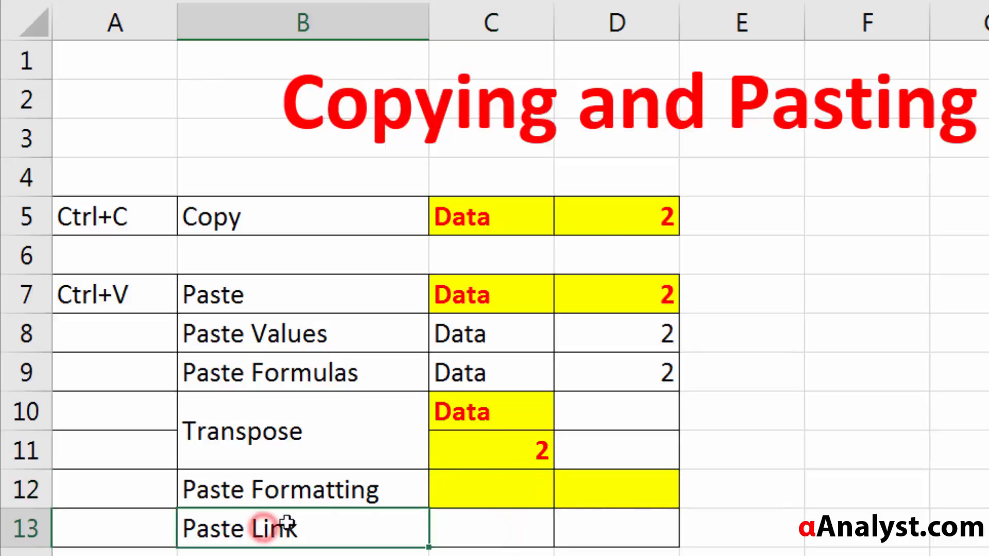
{"action": "left_click", "coordinate": [457, 219]}
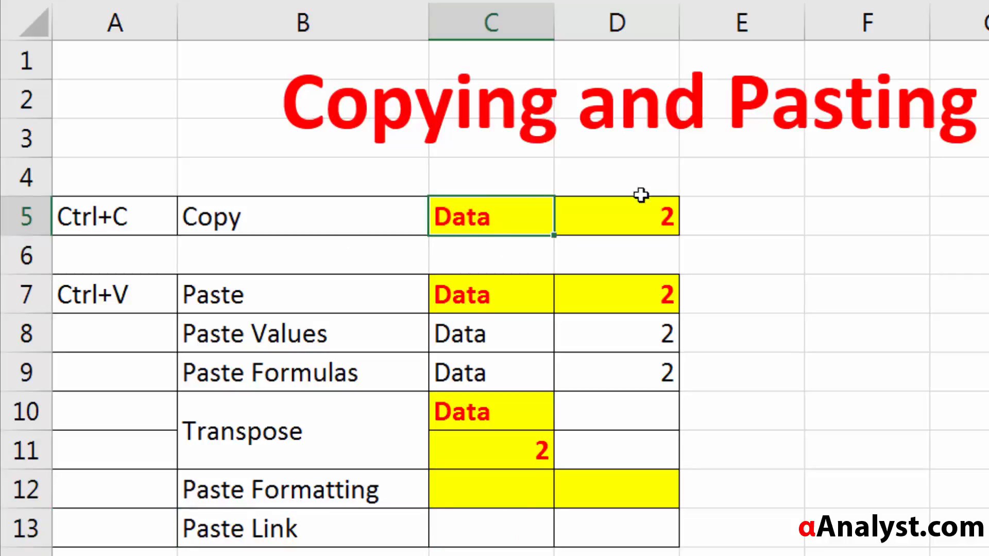
{"action": "left_click", "coordinate": [645, 216]}
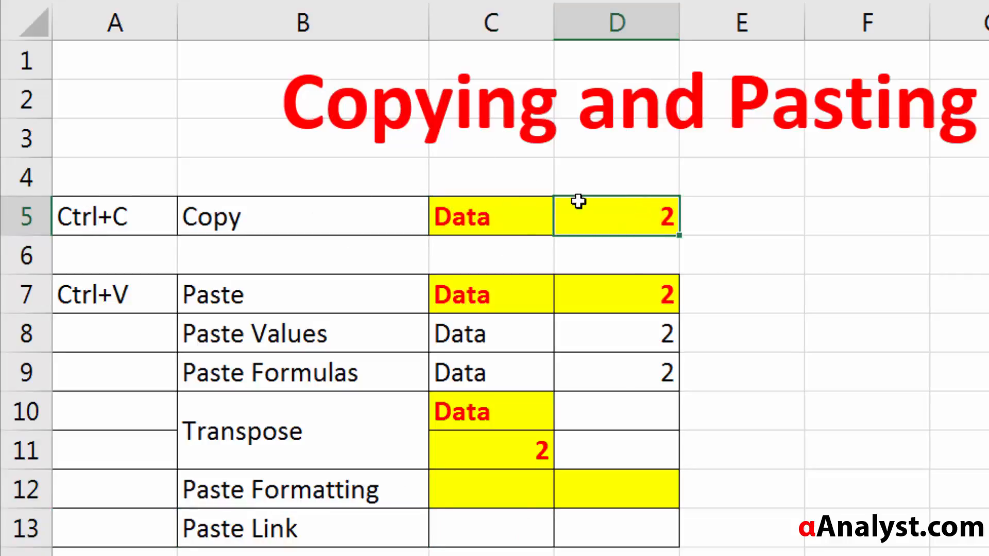
{"action": "left_click", "coordinate": [525, 221]}
{"action": "left_click", "coordinate": [653, 202]}
{"action": "left_click", "coordinate": [511, 223]}
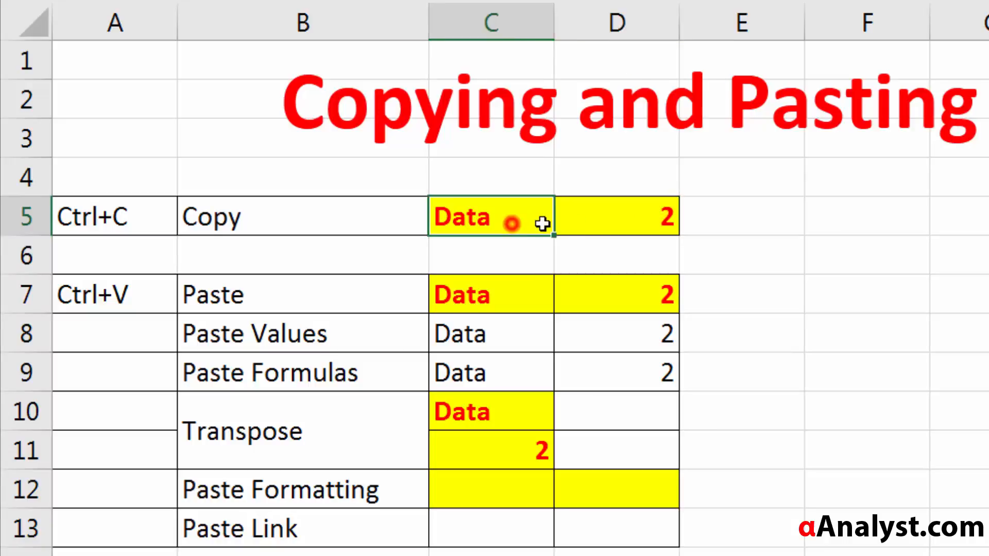
{"action": "left_click_drag", "start_coordinate": [542, 224], "coordinate": [609, 216]}
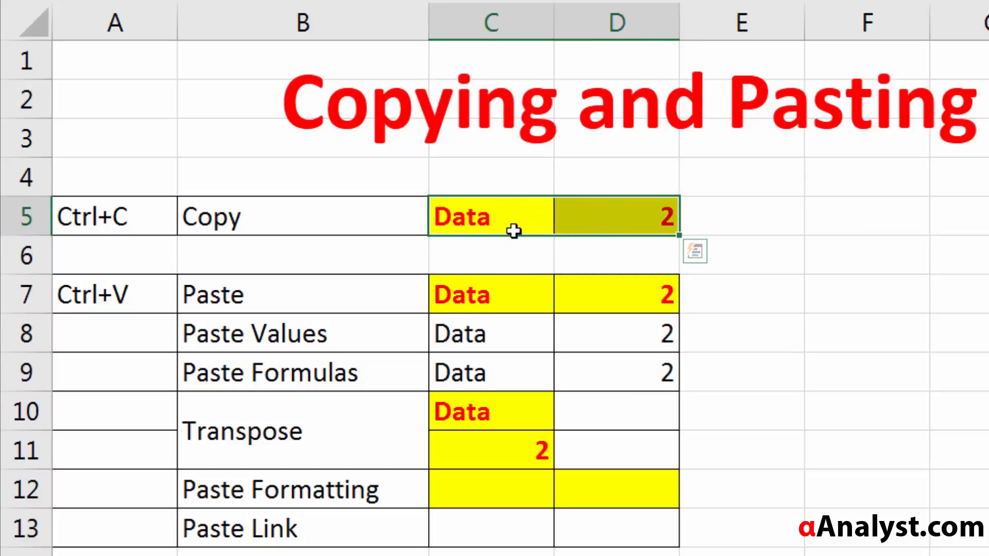
{"action": "right_click", "coordinate": [496, 217]}
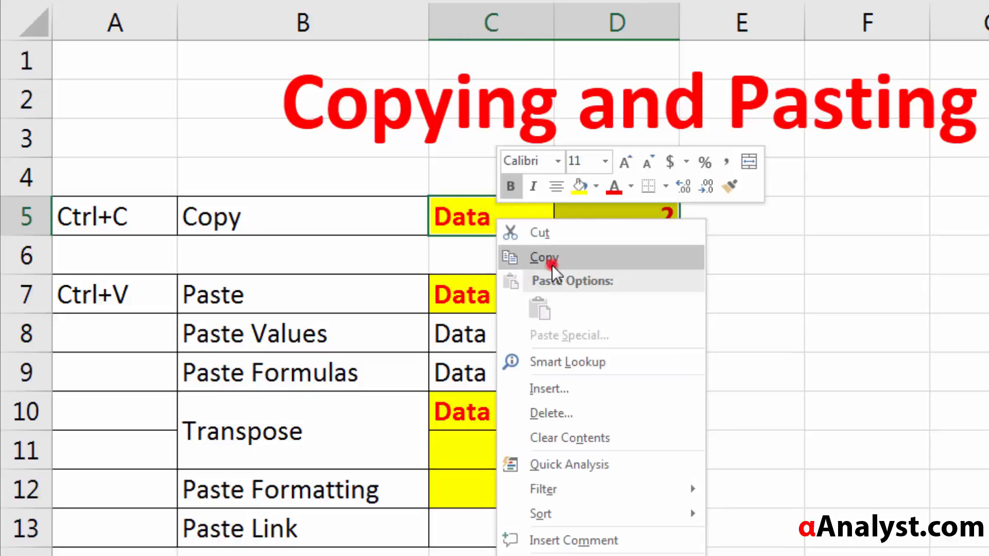
{"action": "left_click", "coordinate": [551, 262]}
{"action": "left_click", "coordinate": [509, 535]}
{"action": "right_click", "coordinate": [510, 534]}
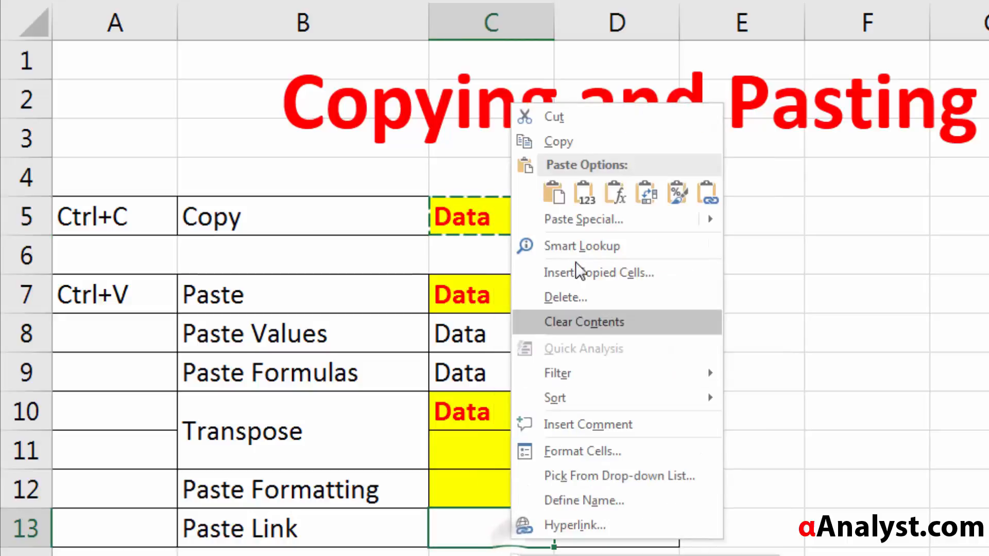
{"action": "left_click", "coordinate": [707, 195]}
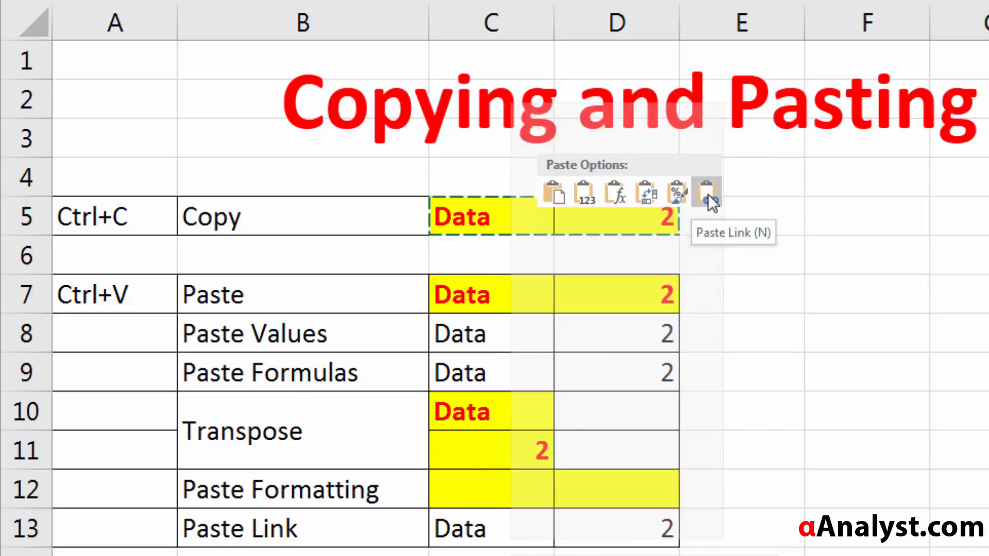
Step: Inspect the link formulas in C13 and D13 to see which source cells they reference
{"action": "left_click", "coordinate": [479, 533]}
{"action": "double_click", "coordinate": [483, 535]}
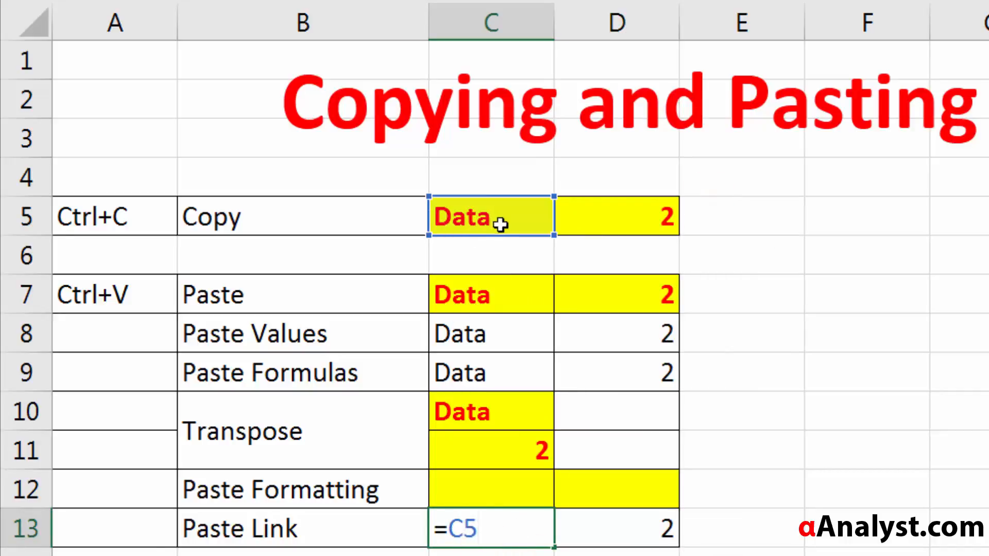
{"action": "left_click", "coordinate": [641, 523]}
{"action": "double_click", "coordinate": [637, 525]}
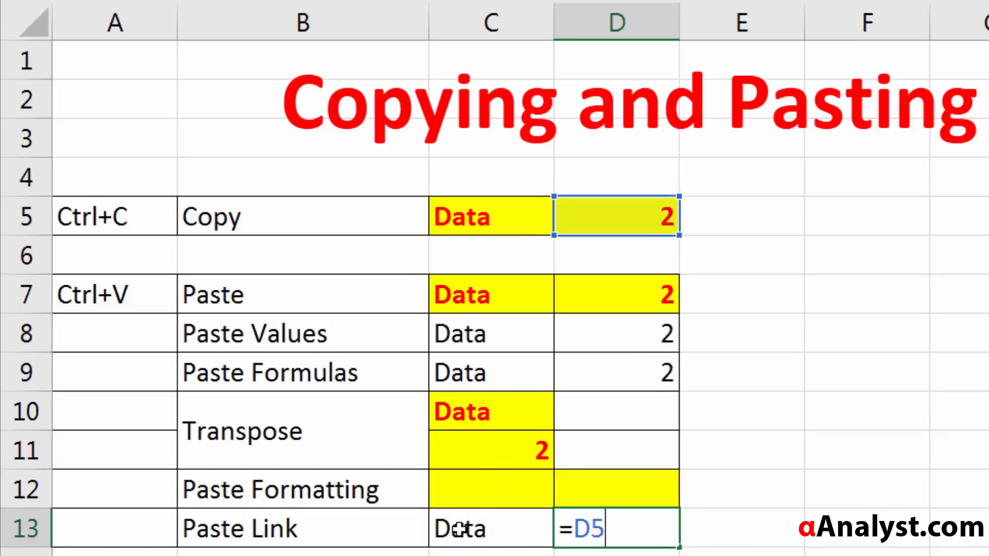
{"action": "key", "text": "ctrl+Return"}
Step: Test the pasted link by entering New Data in source cell C5, and undo the entry
{"action": "left_click", "coordinate": [494, 197]}
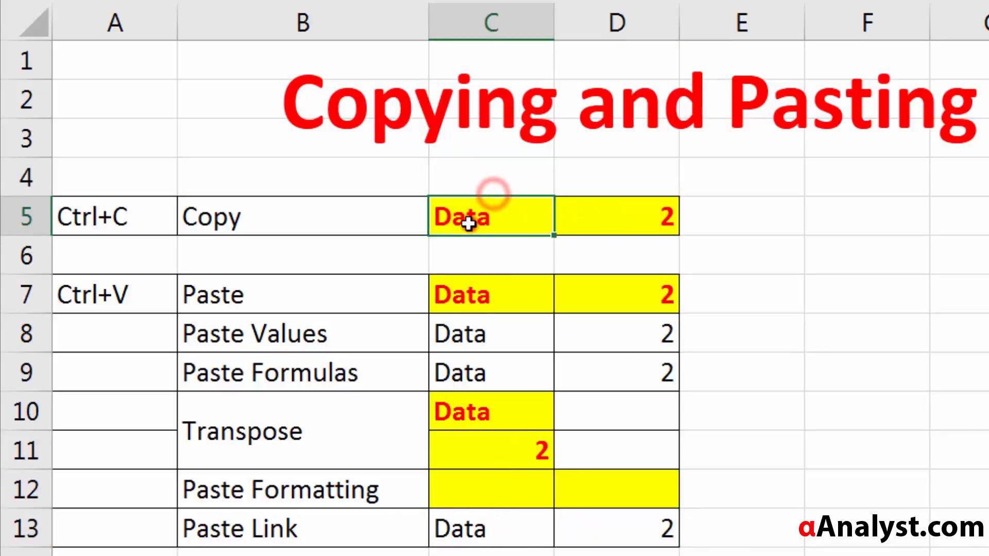
{"action": "left_click", "coordinate": [505, 214]}
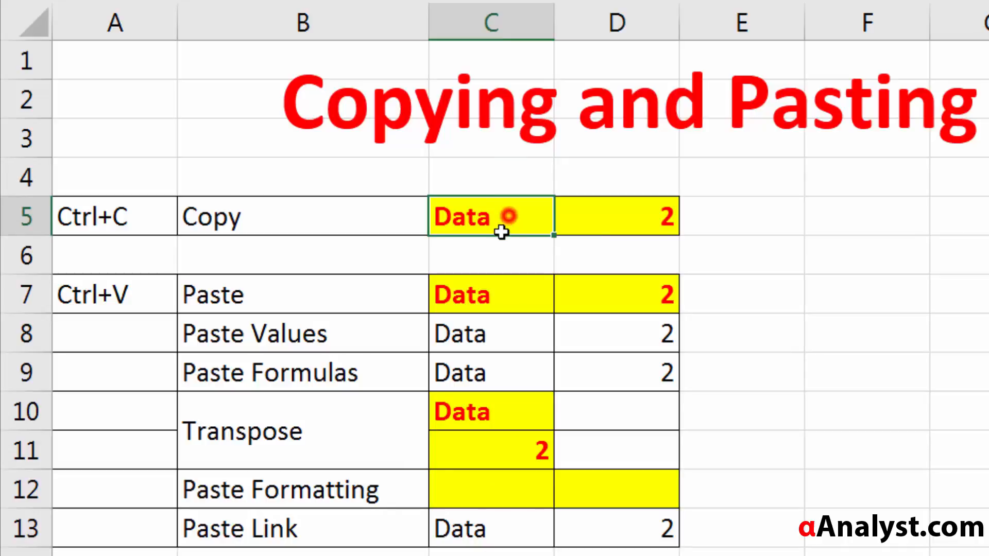
{"action": "type", "text": "New Data"}
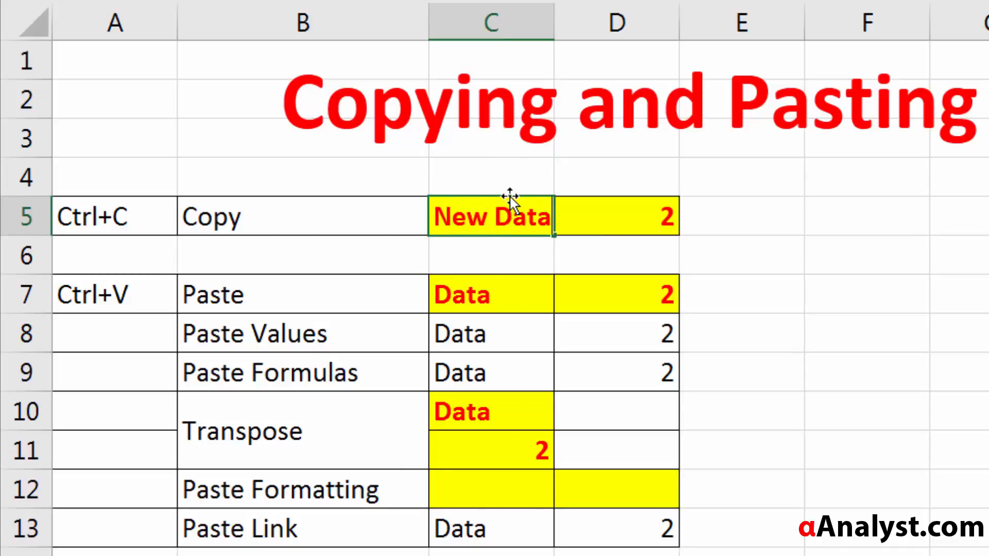
{"action": "key", "text": "ctrl+Return"}
{"action": "key", "text": "Return"}
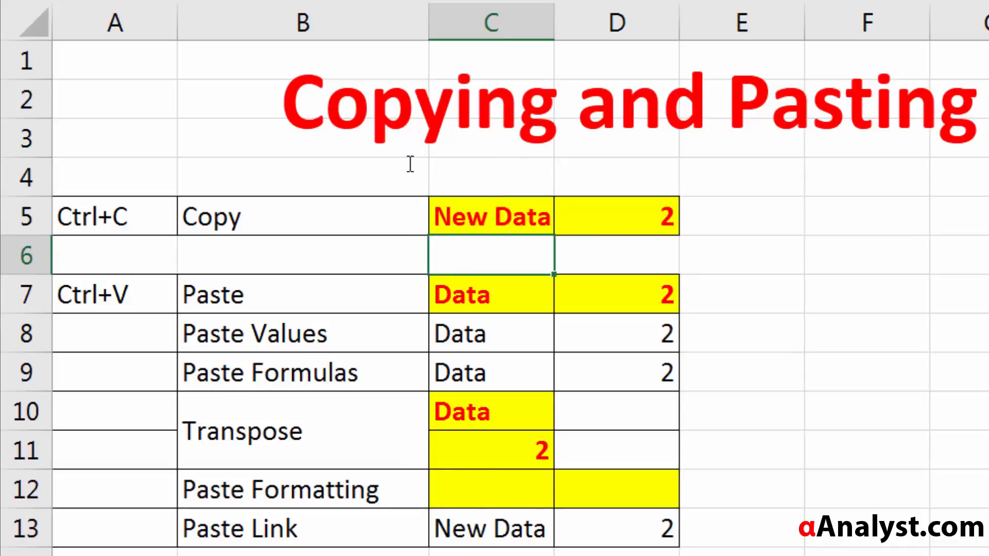
{"action": "key", "text": "ctrl+z"}
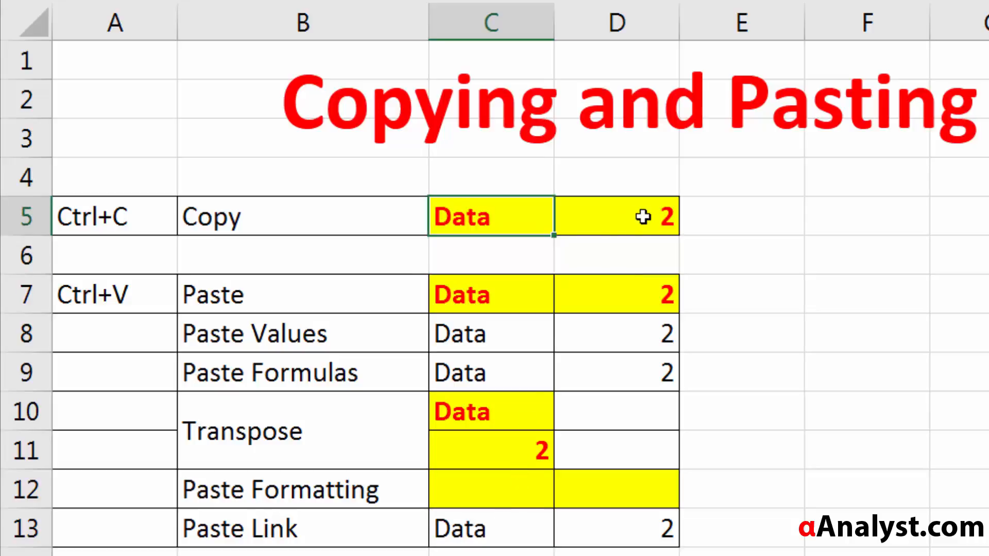
Step: Test the numeric link by entering 45 in source cell D5, and undo the entry
{"action": "left_click", "coordinate": [651, 214]}
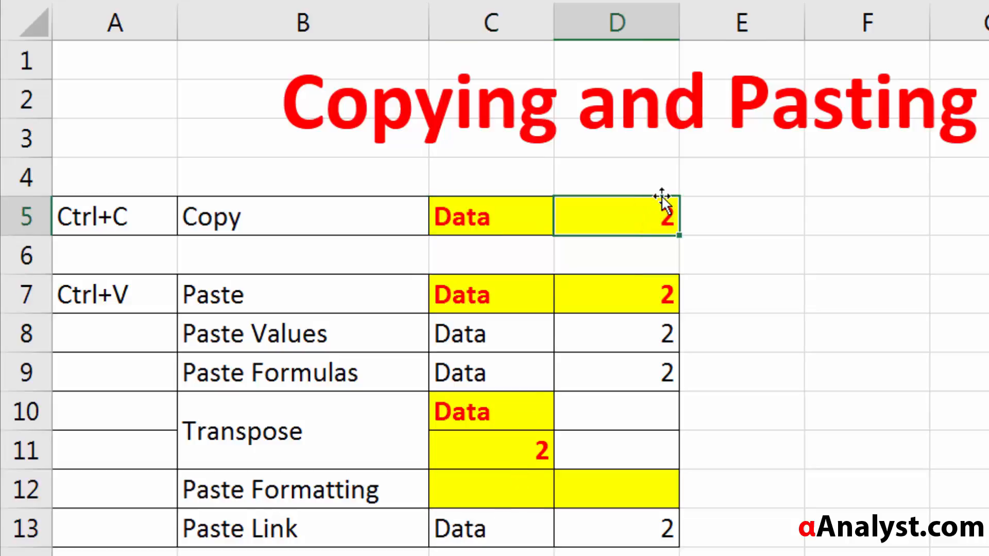
{"action": "type", "text": "45"}
{"action": "key", "text": "Return"}
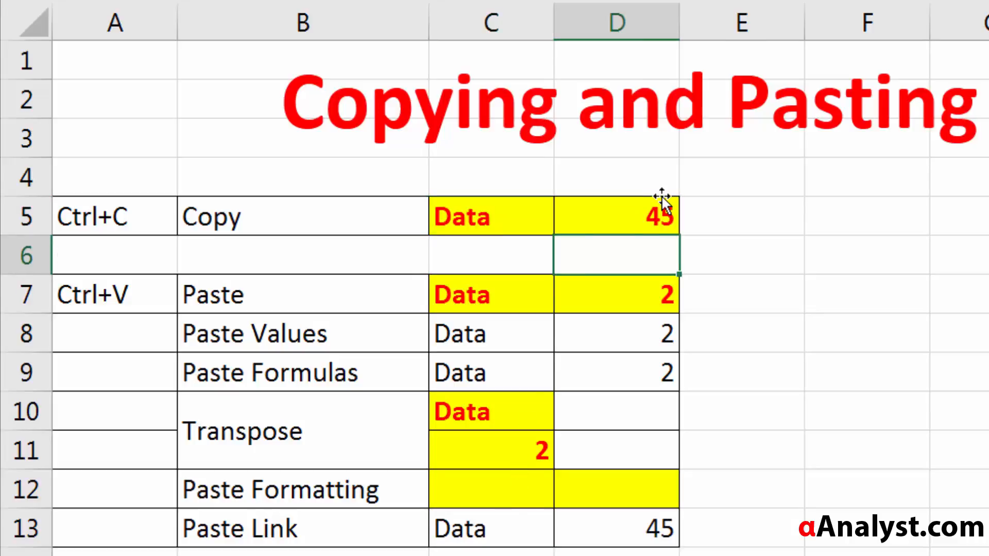
{"action": "key", "text": "ctrl+z"}
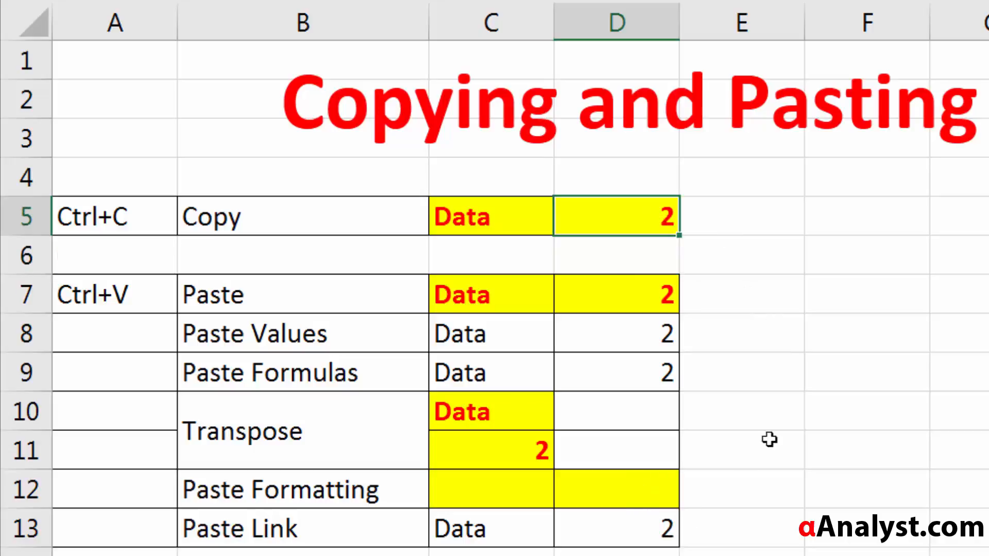
Step: Review the Copy row's source range C5:D5 against the pasted cells in C7:D13
{"action": "left_click", "coordinate": [436, 212]}
{"action": "left_click", "coordinate": [140, 70]}
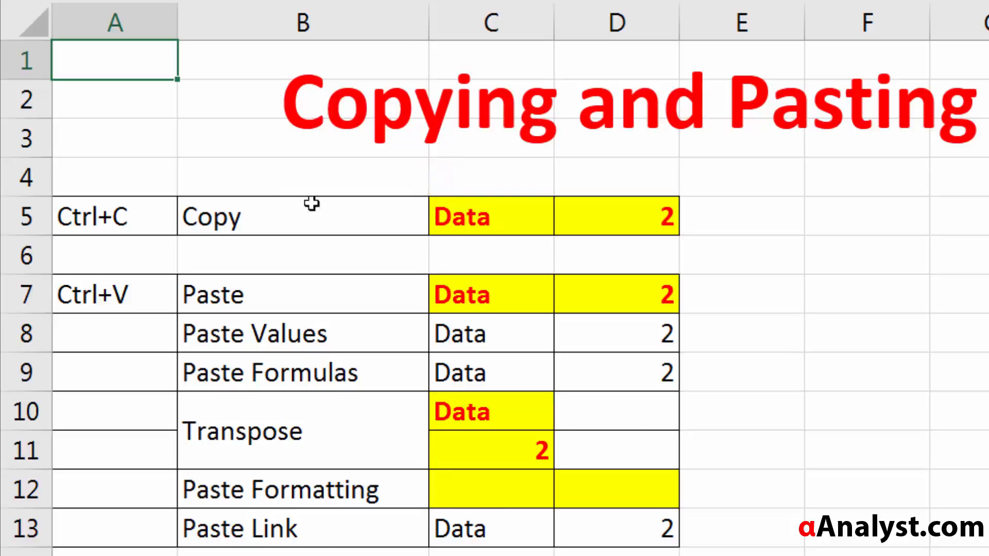
{"action": "left_click", "coordinate": [258, 210]}
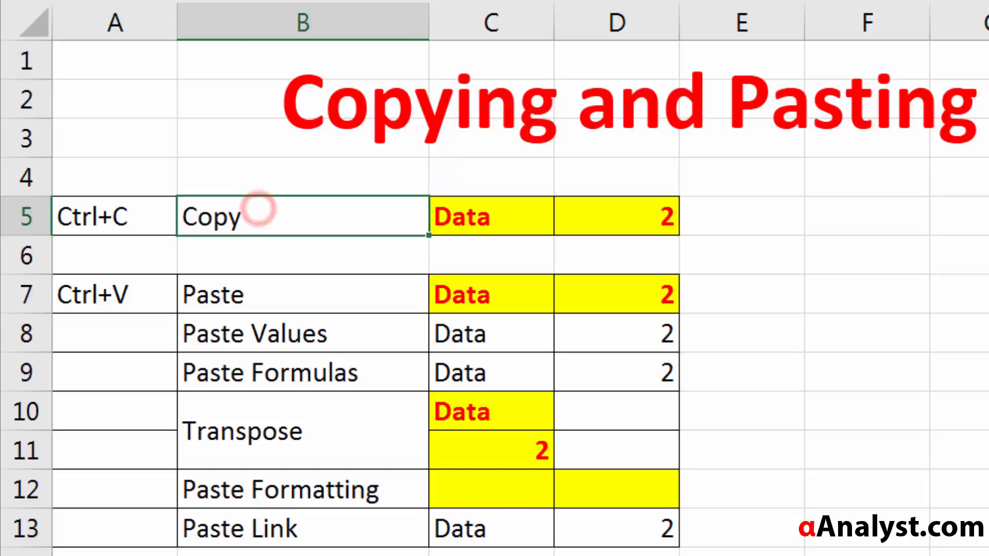
{"action": "left_click", "coordinate": [289, 554]}
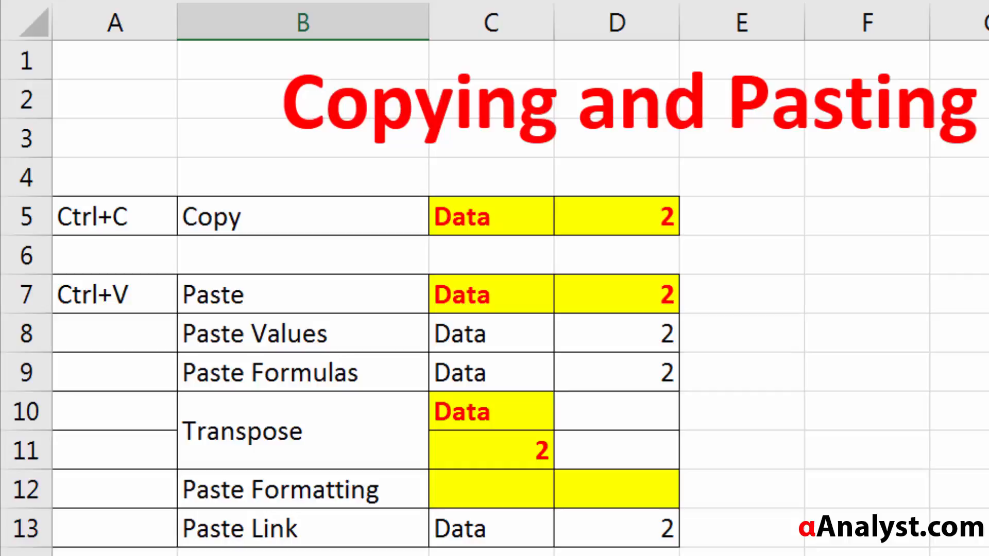
{"action": "left_click_drag", "start_coordinate": [297, 206], "coordinate": [620, 210]}
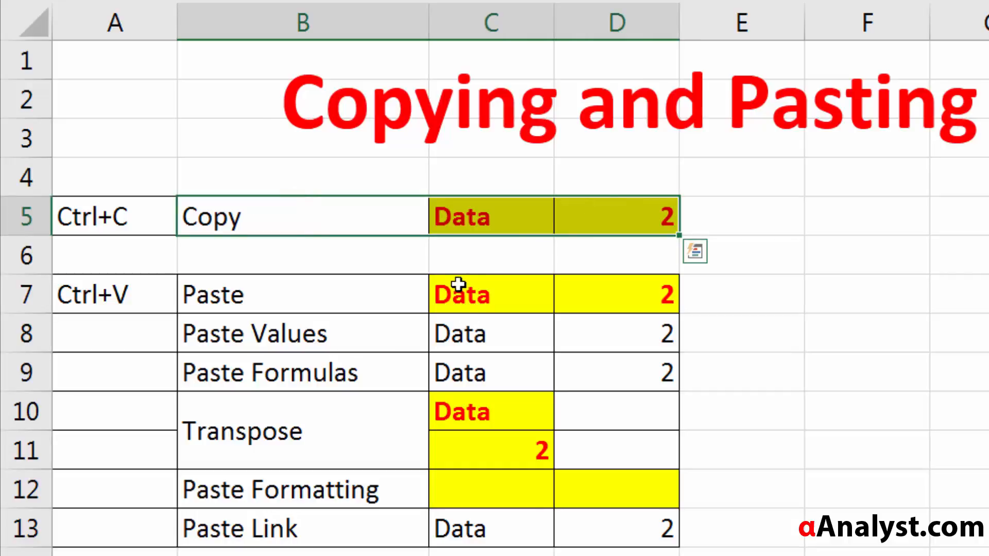
{"action": "left_click_drag", "start_coordinate": [460, 284], "coordinate": [461, 334]}
{"action": "left_click_drag", "start_coordinate": [593, 428], "coordinate": [622, 543]}
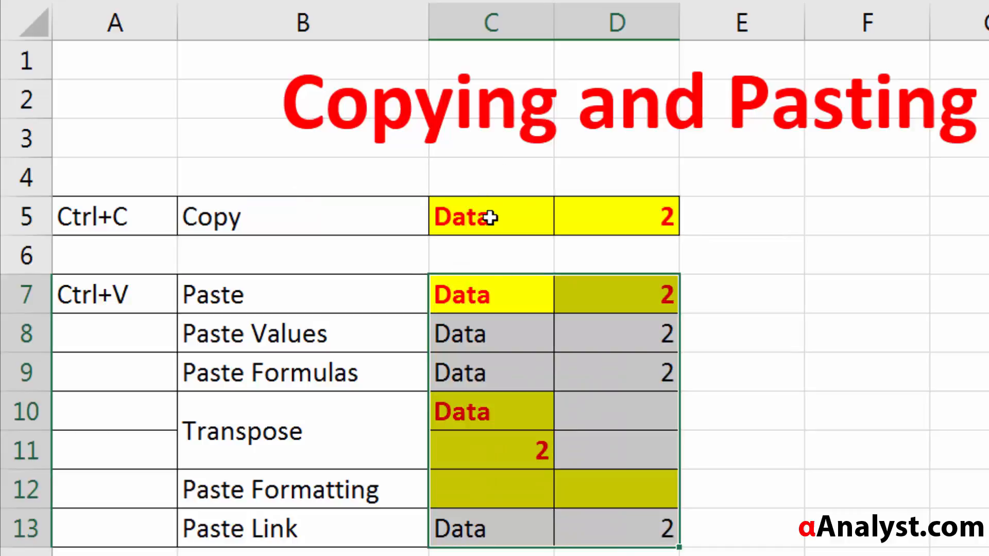
{"action": "left_click_drag", "start_coordinate": [489, 216], "coordinate": [662, 216]}
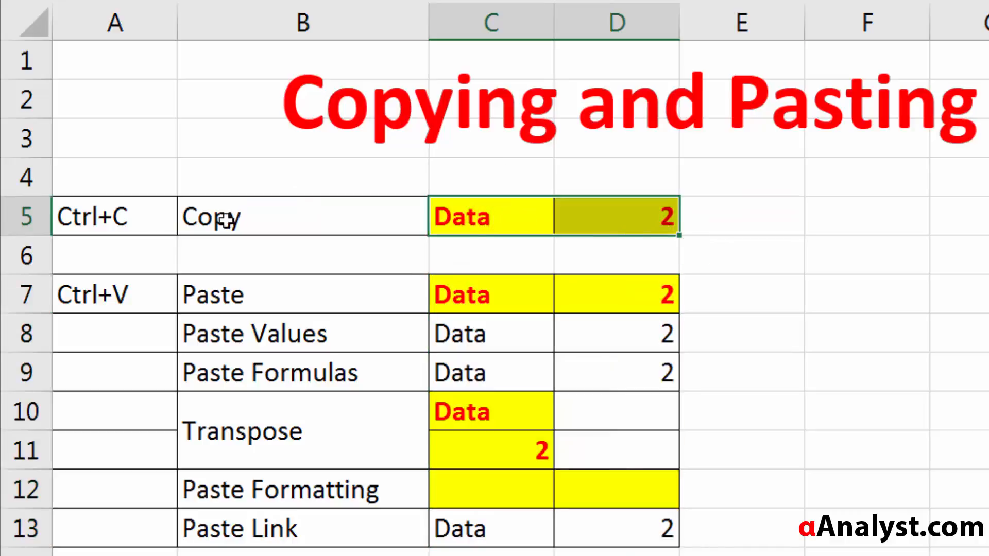
Step: Add a new row label below the table with Cut in B15 and Ctrl+X in A15
{"action": "left_click", "coordinate": [280, 521]}
{"action": "type", "text": "Cut"}
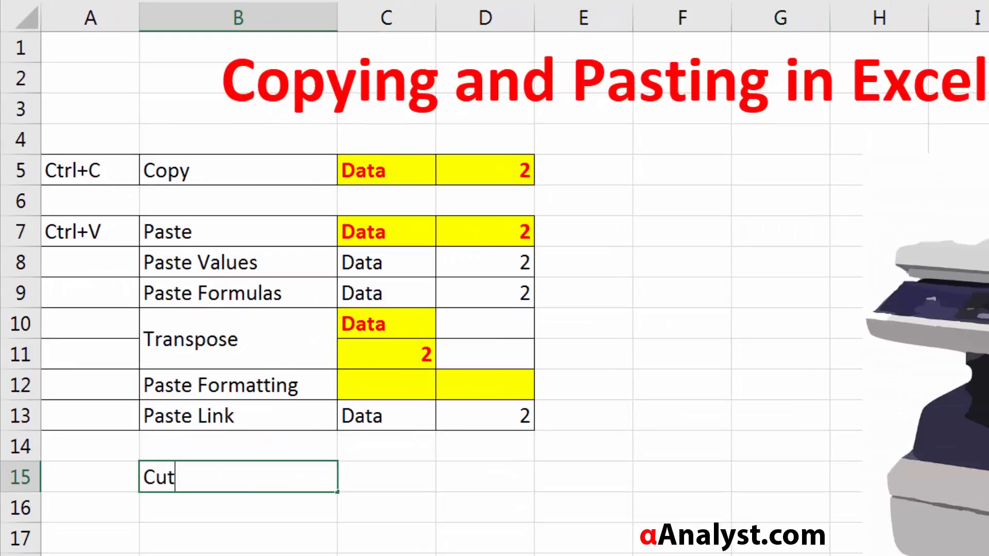
{"action": "key", "text": "Left"}
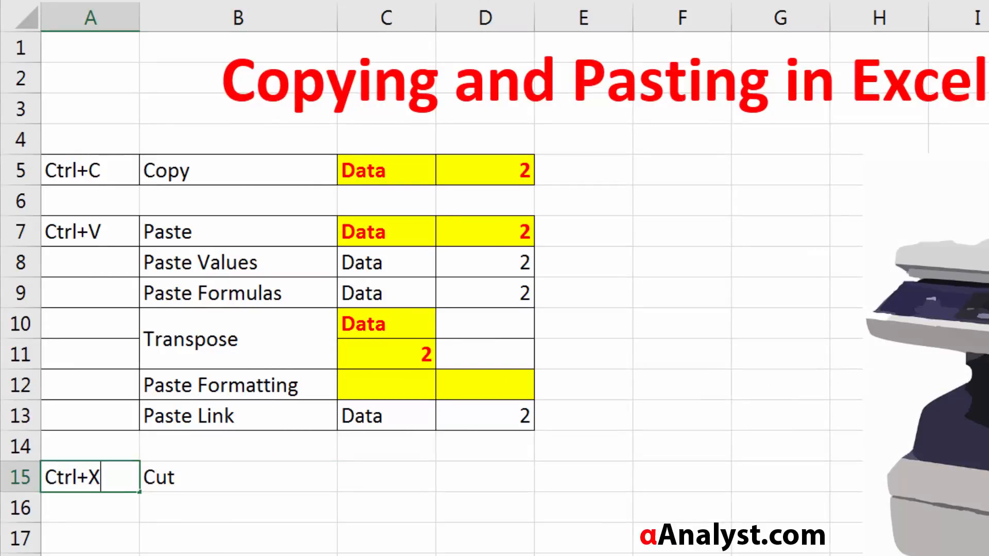
{"action": "key", "text": "Return"}
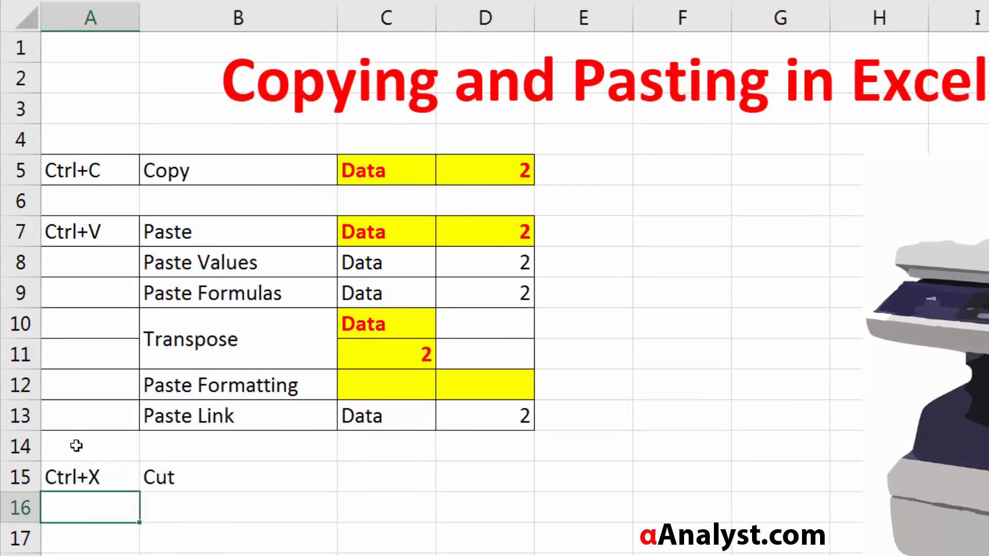
Step: Apply borders to all cells of the Cut row, A15:D15
{"action": "left_click_drag", "start_coordinate": [75, 470], "coordinate": [470, 479]}
{"action": "right_click", "coordinate": [470, 479]}
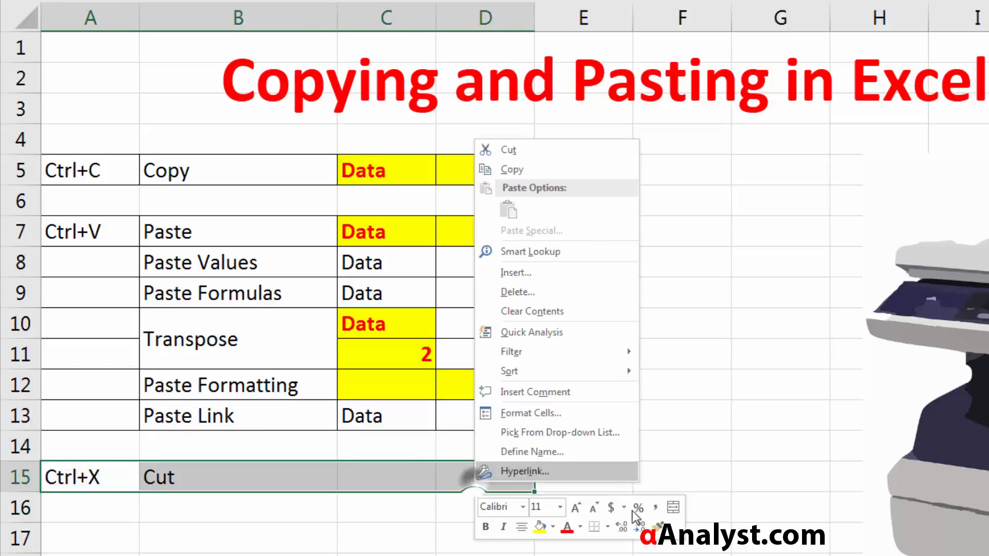
{"action": "left_click", "coordinate": [608, 526]}
{"action": "left_click", "coordinate": [599, 342]}
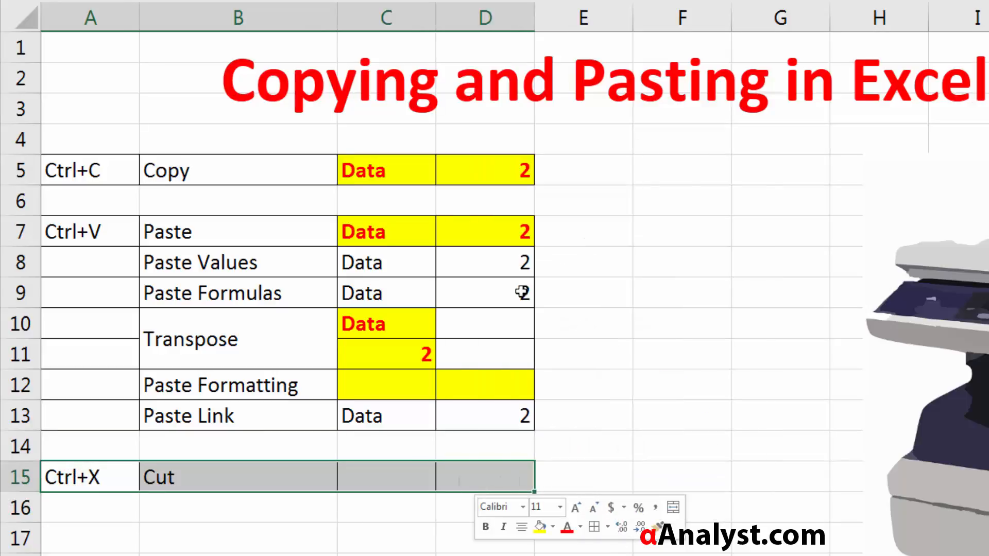
Step: Cut the source range C5:D5 and paste it into the Cut row at C15
{"action": "left_click", "coordinate": [380, 227]}
{"action": "left_click_drag", "start_coordinate": [391, 161], "coordinate": [485, 154]}
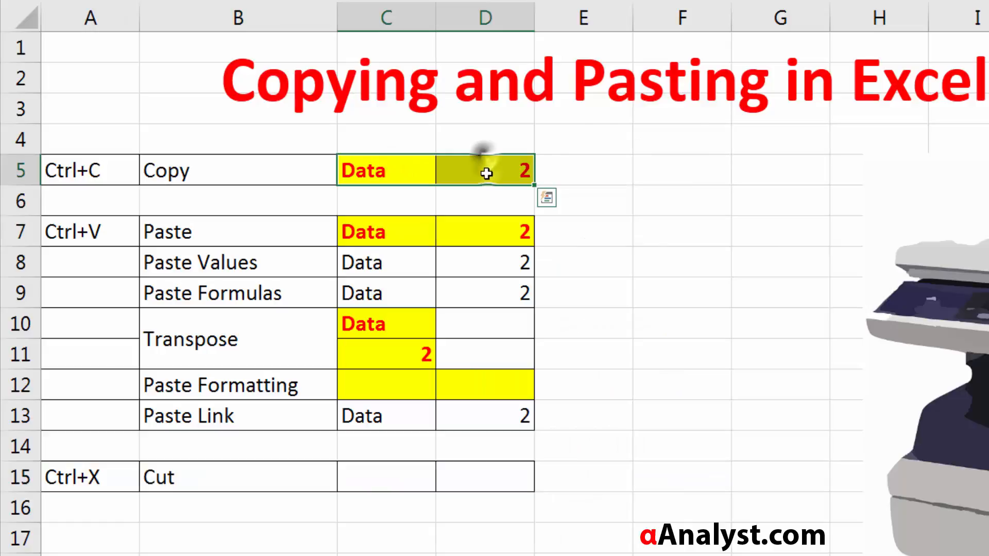
{"action": "right_click", "coordinate": [487, 172]}
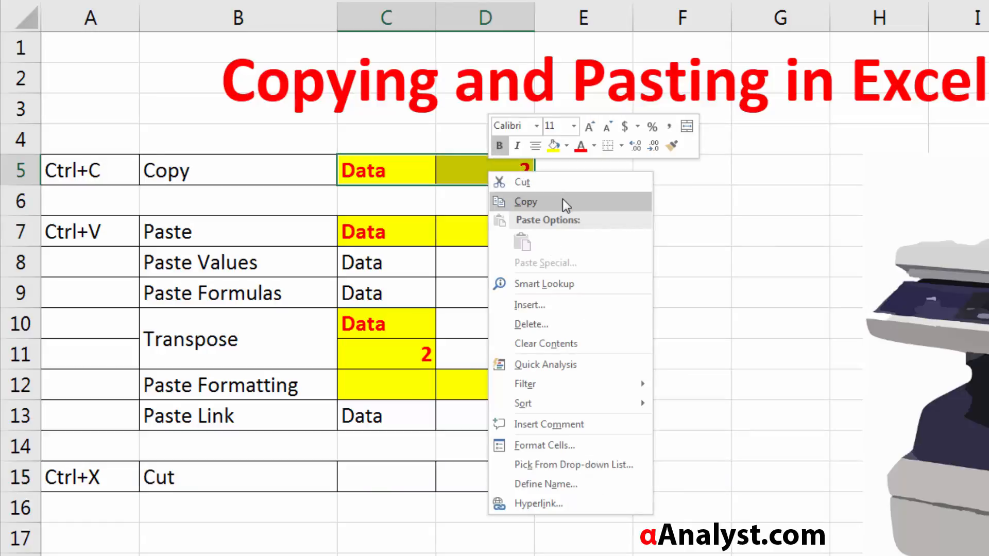
{"action": "left_click", "coordinate": [587, 180]}
{"action": "left_click", "coordinate": [379, 471]}
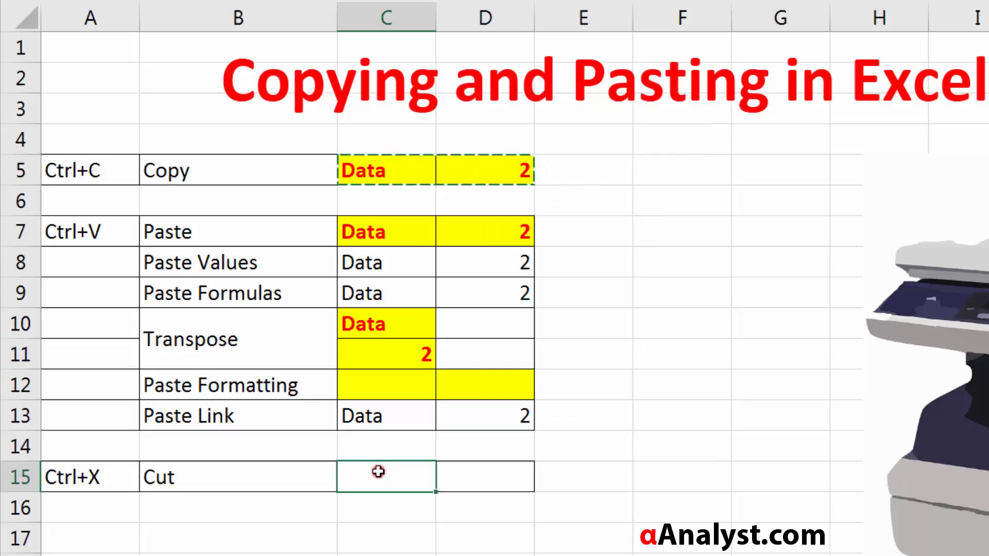
{"action": "right_click", "coordinate": [371, 468]}
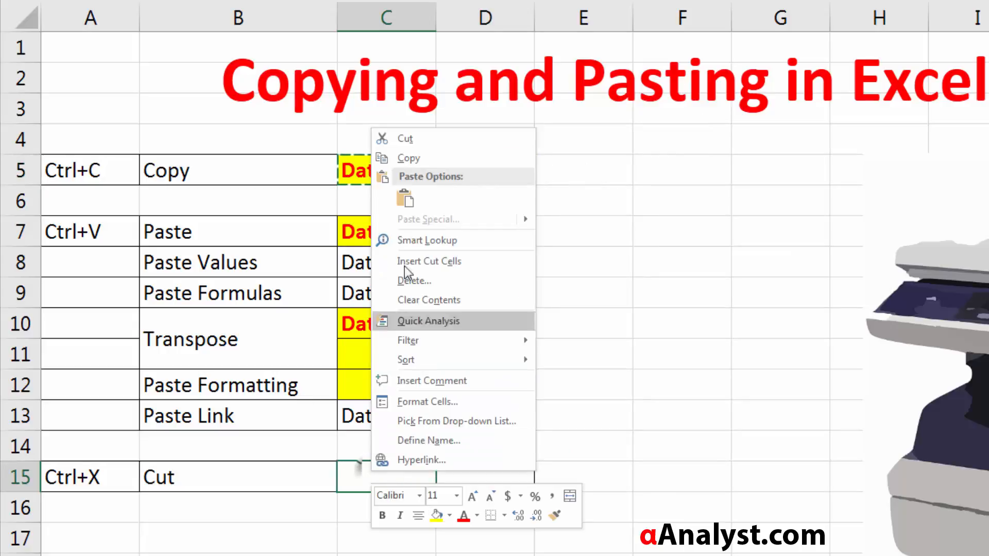
{"action": "left_click", "coordinate": [404, 197]}
Step: Check source cells C5 and D5 after the move, and undo the cut and paste
{"action": "left_click", "coordinate": [390, 179]}
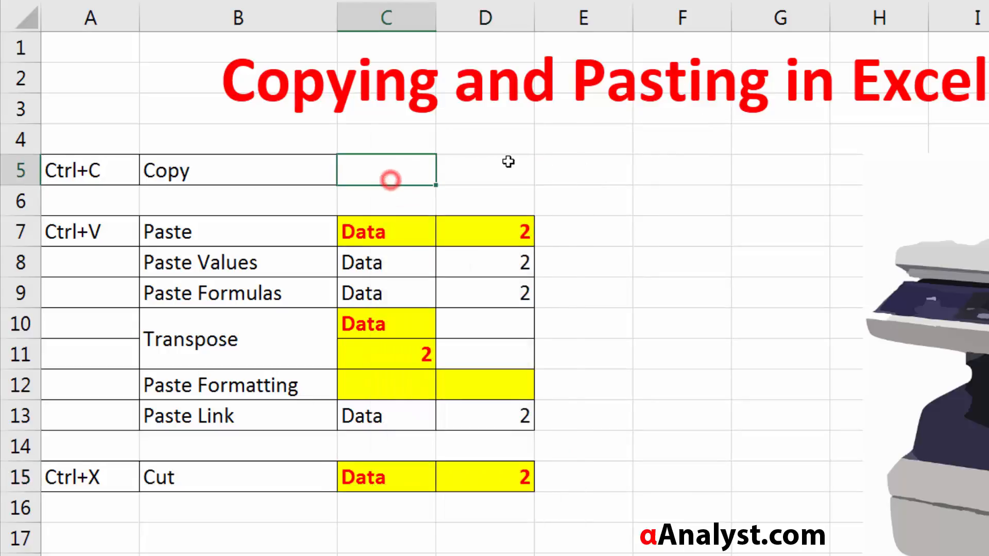
{"action": "left_click", "coordinate": [441, 173]}
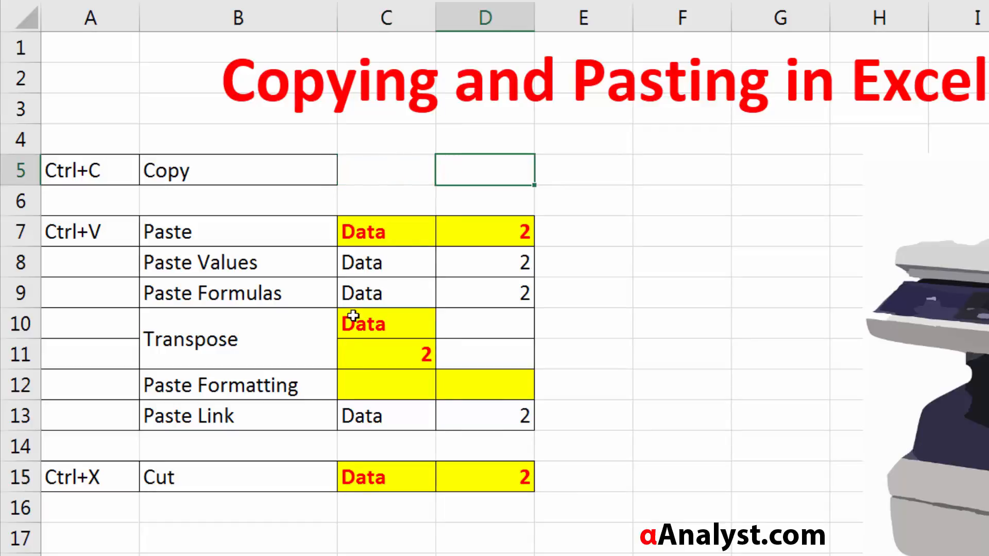
{"action": "key", "text": "ctrl+z"}
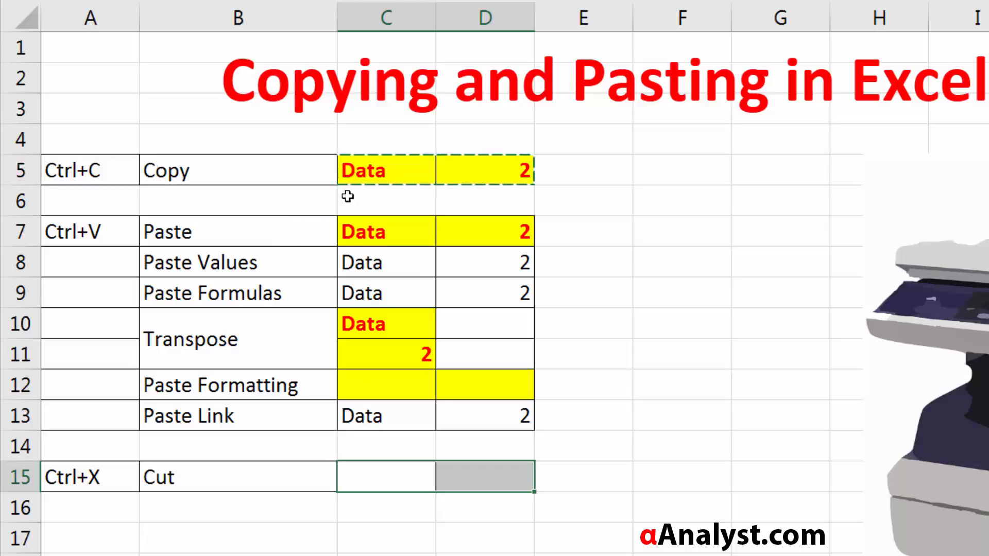
{"action": "left_click", "coordinate": [427, 163]}
{"action": "left_click_drag", "start_coordinate": [366, 171], "coordinate": [450, 173]}
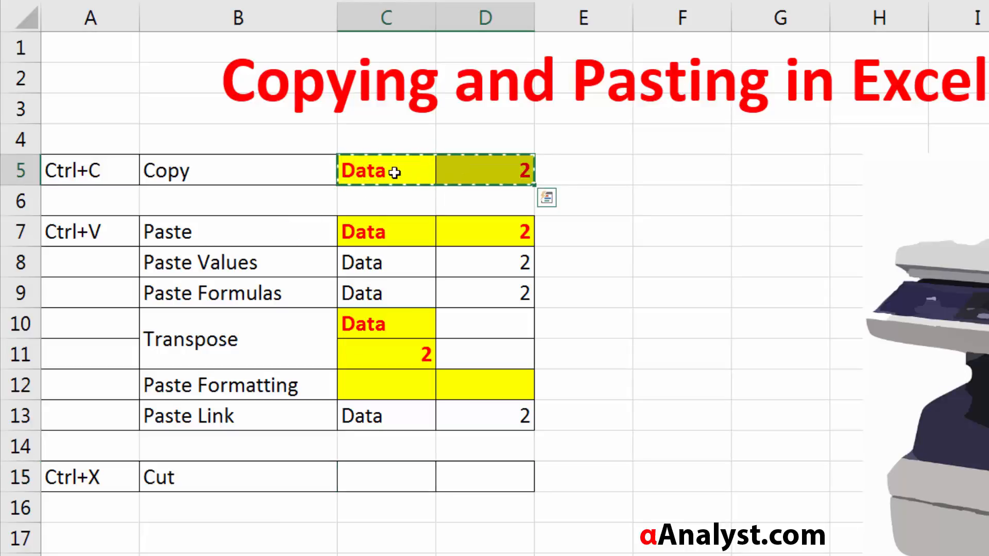
{"action": "left_click", "coordinate": [181, 177]}
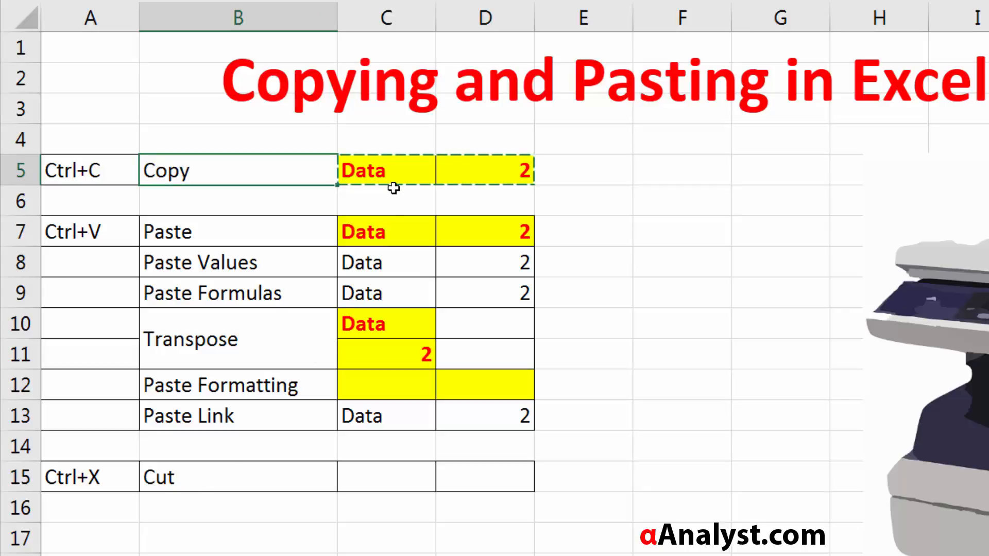
{"action": "left_click_drag", "start_coordinate": [377, 174], "coordinate": [479, 172]}
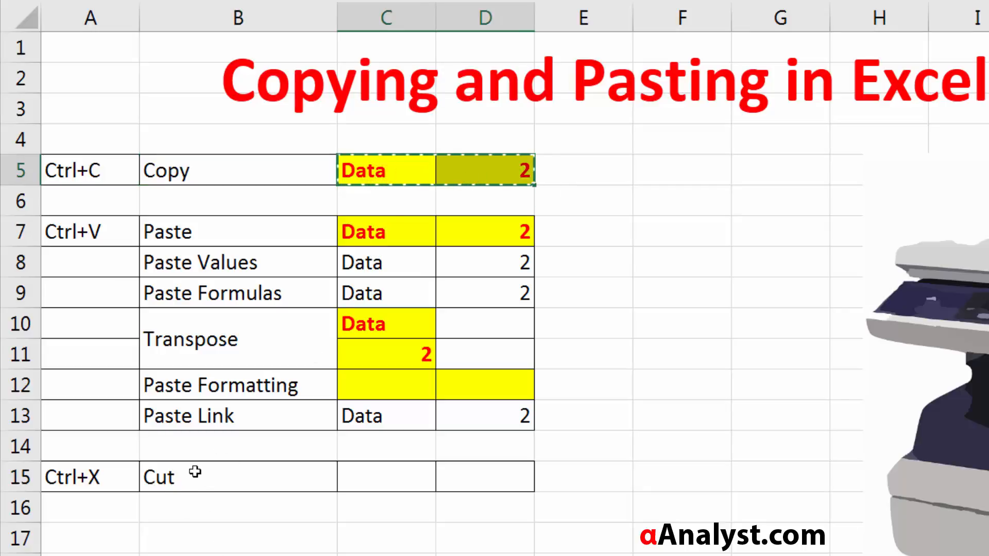